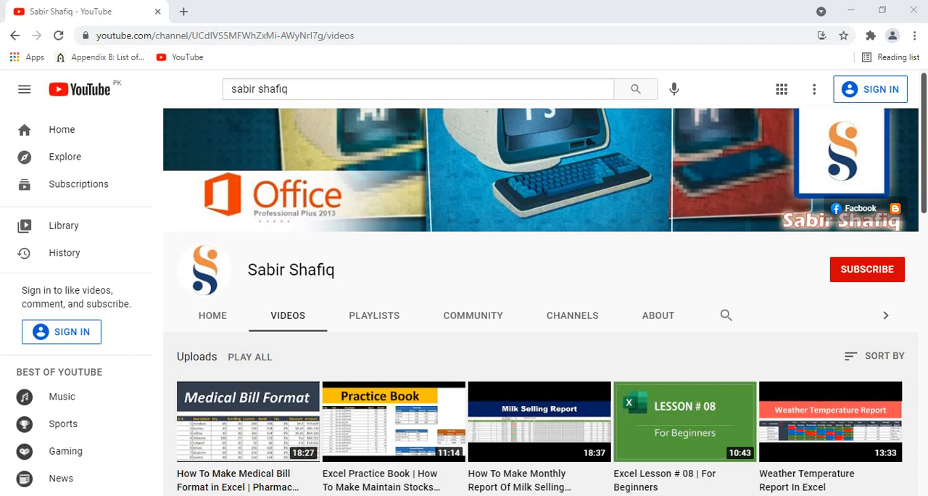
click(863, 266)
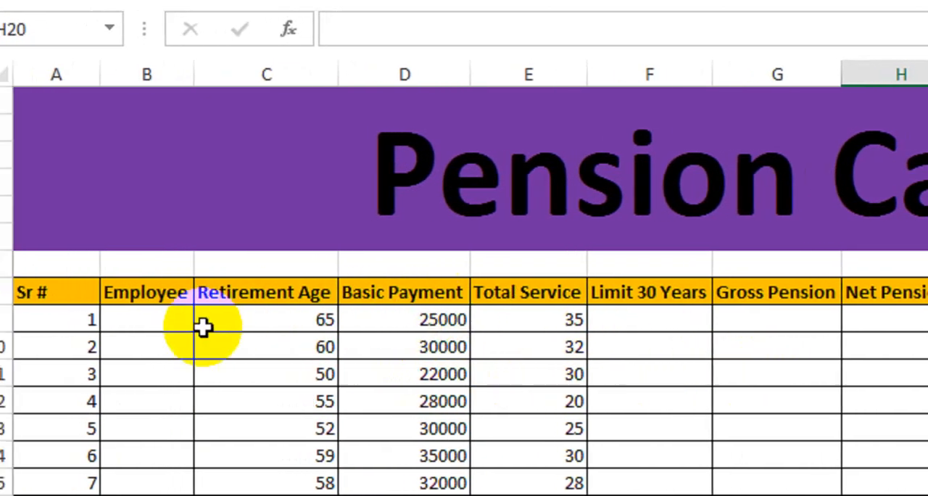
drag(95, 324, 95, 495)
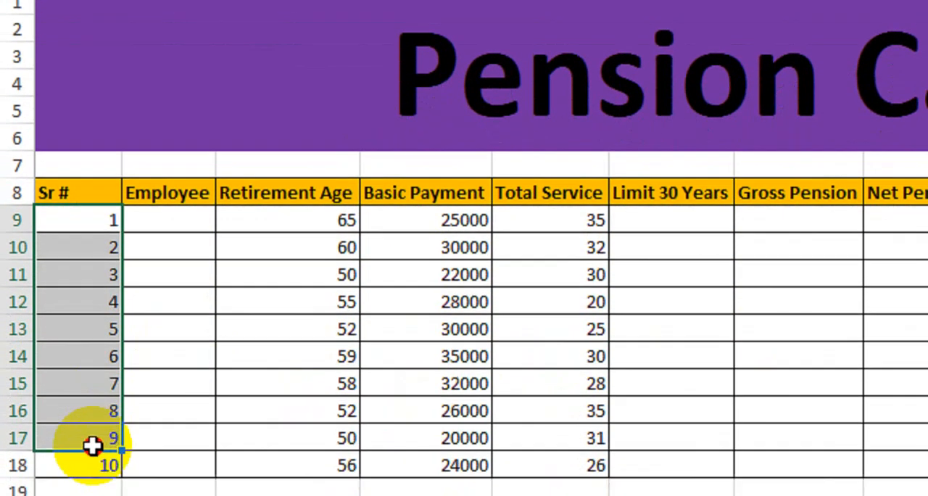
drag(95, 395, 95, 395)
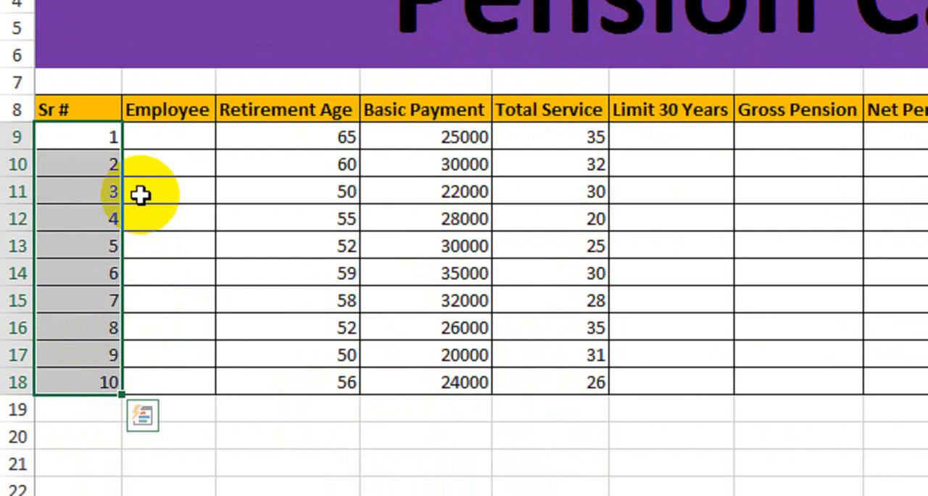
Fill the Employee column for serial numbers 1 to 10 with the letters A through J, one per row
drag(162, 133, 166, 378)
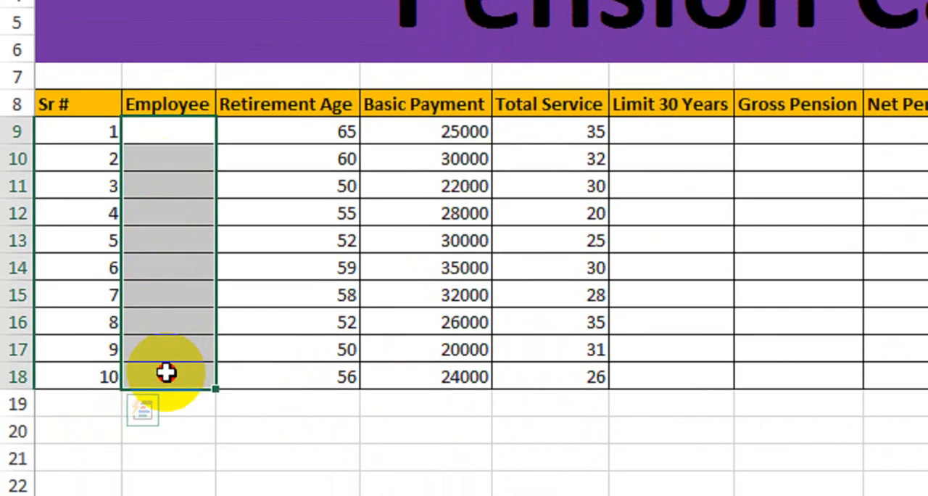
click(167, 131)
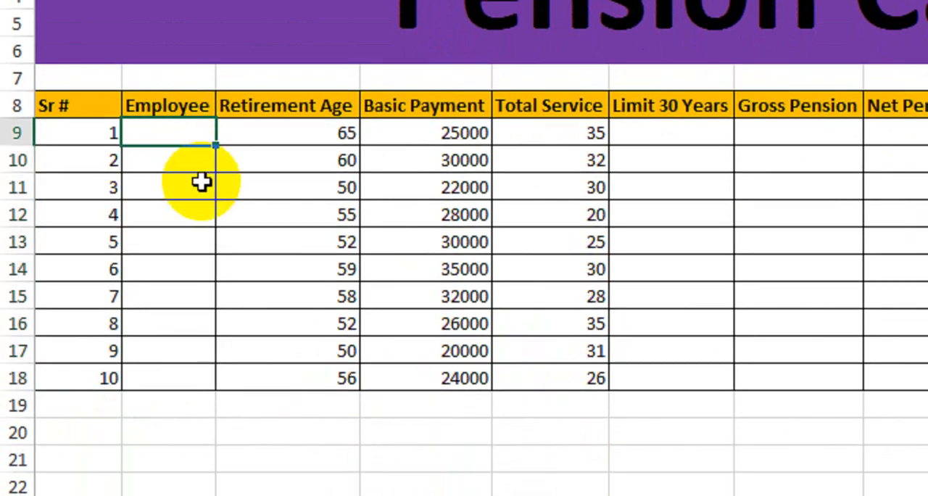
text(A)
key(Return)
text(B)
key(Return)
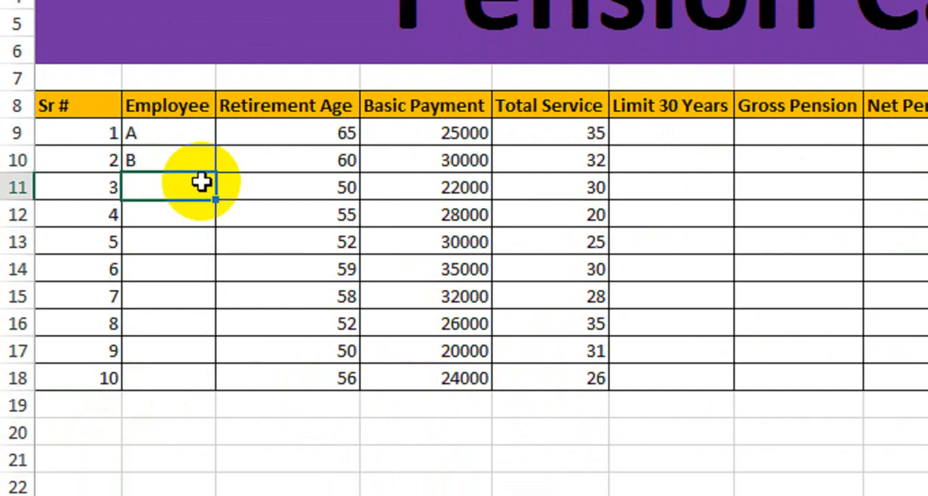
text(C)
key(Return)
text(D)
key(Return)
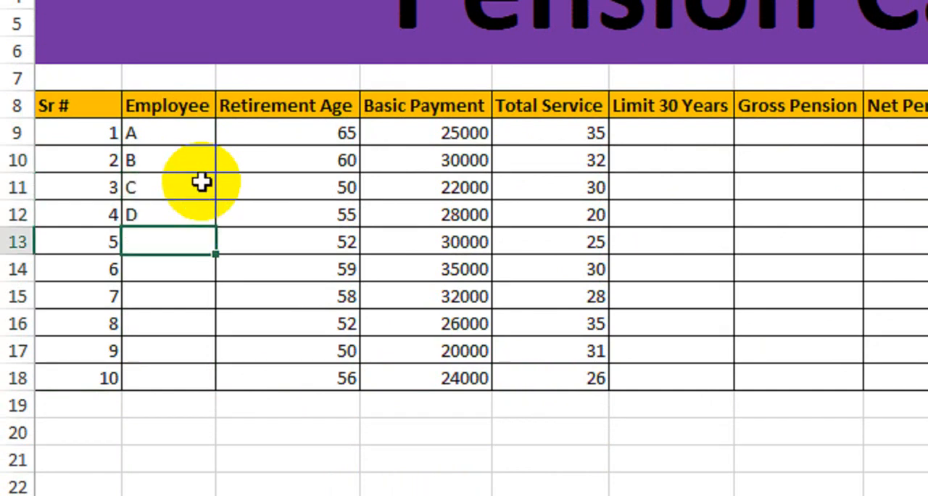
text(E)
key(Return)
text(F)
key(Return)
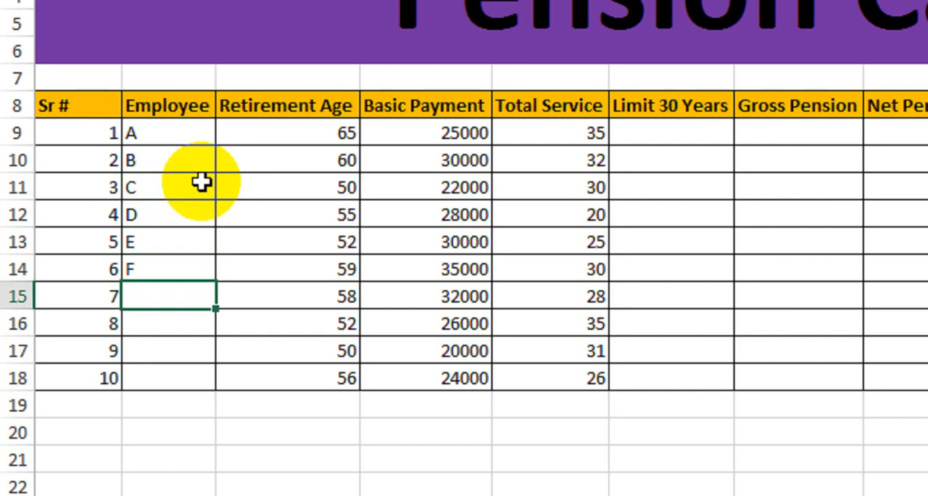
text(G)
key(Return)
text(H)
key(Return)
text(I)
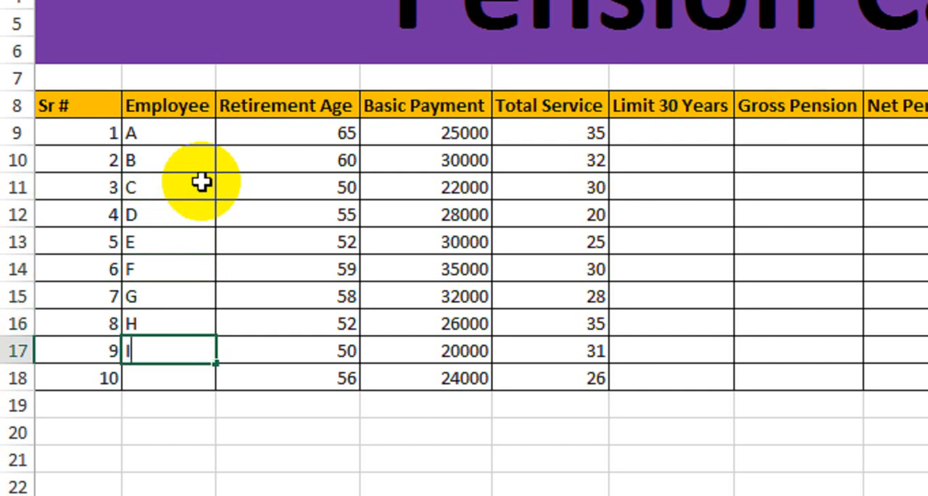
key(Return)
text(J)
key(Return)
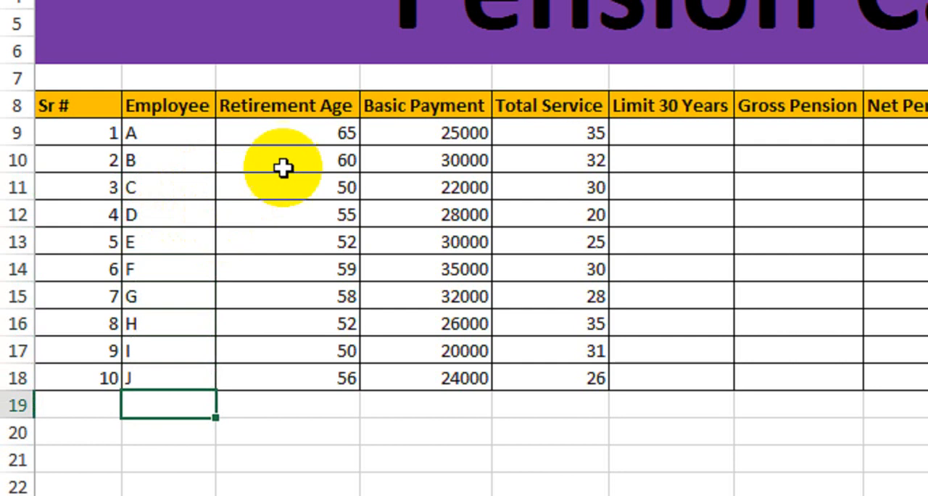
Review the Retirement Age and Basic Payment entries for the first employees in the pension table
click(279, 113)
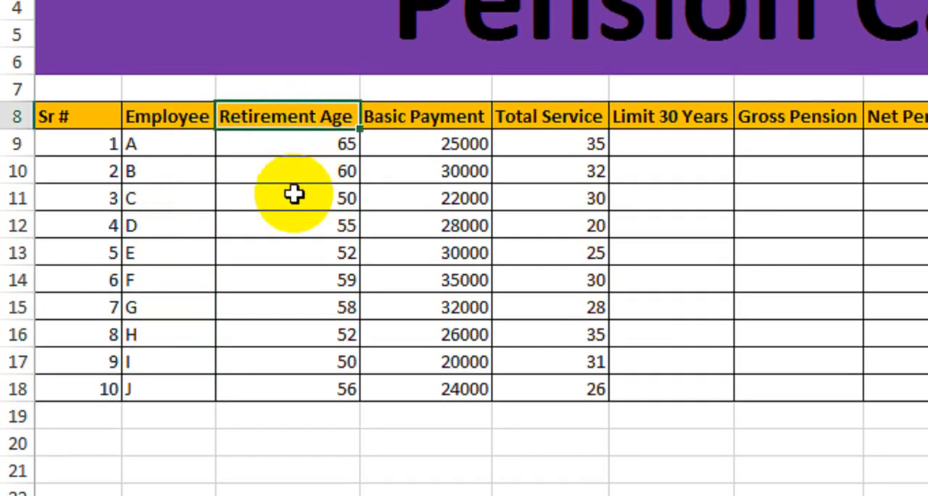
click(305, 147)
click(300, 171)
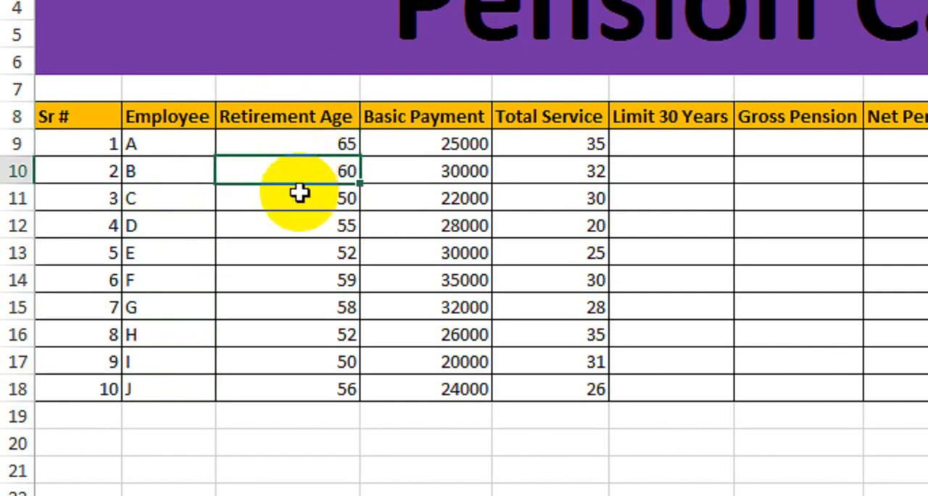
click(297, 197)
click(284, 225)
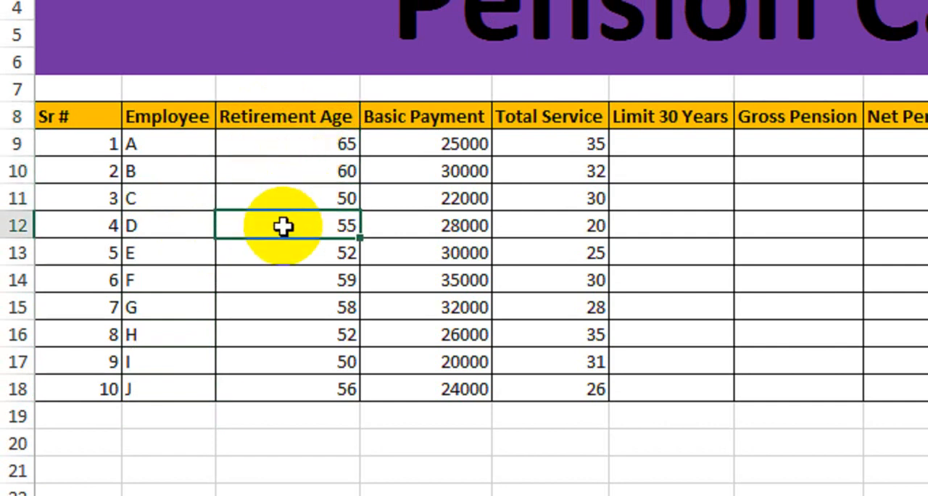
click(403, 145)
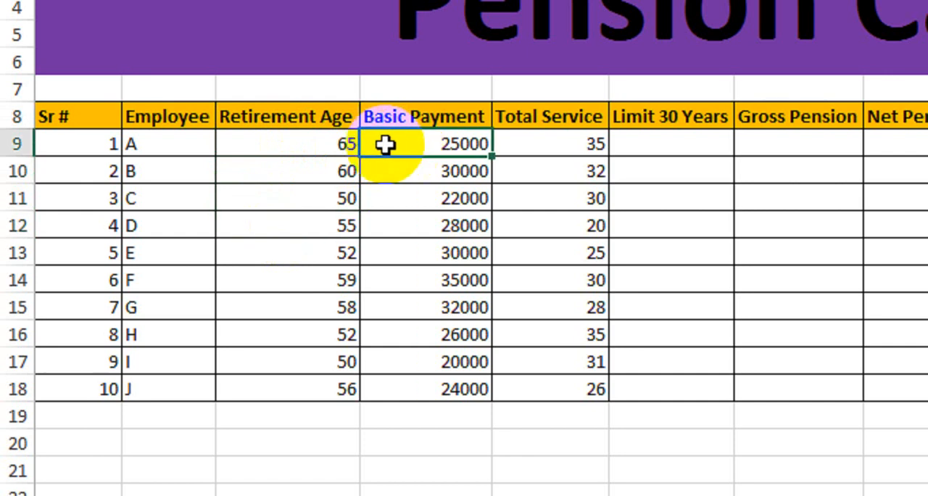
drag(188, 142, 418, 149)
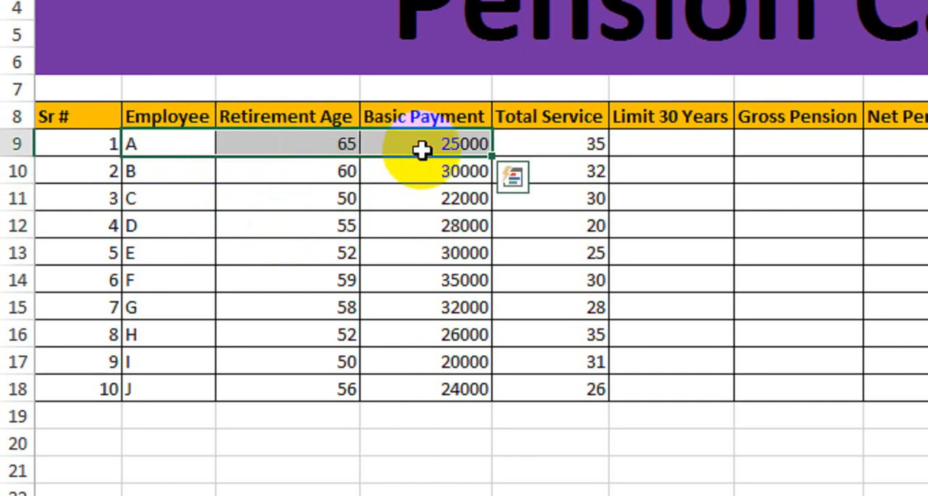
click(418, 143)
drag(210, 170, 406, 187)
click(178, 197)
drag(179, 197, 406, 191)
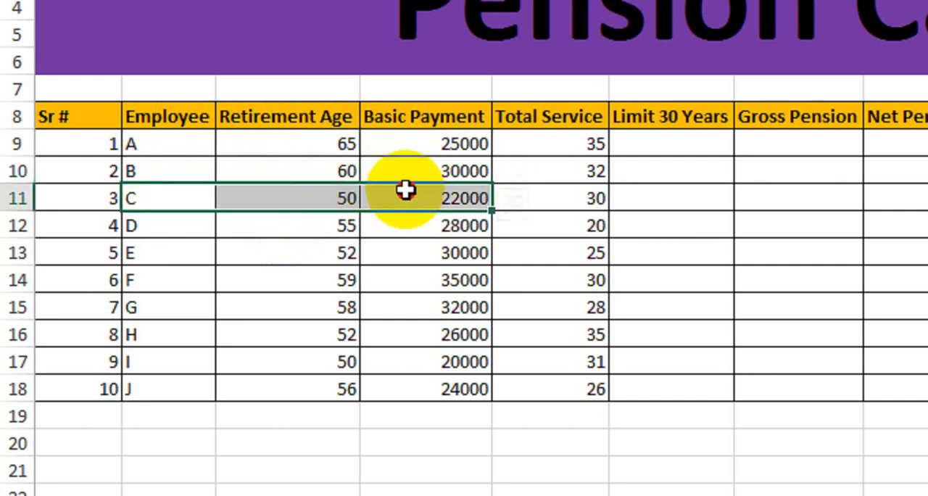
Examine the Total Service entries, the full block of employee data, and the first Limit 30 Years cell
click(575, 144)
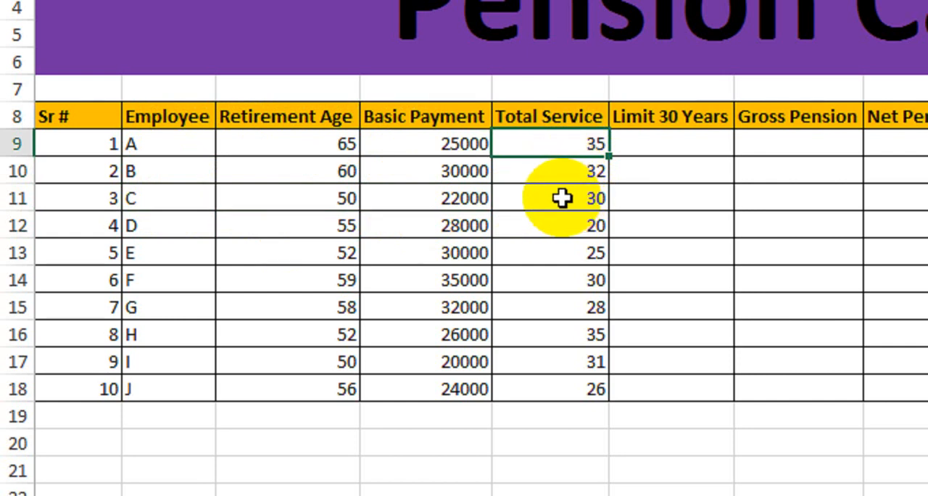
click(554, 170)
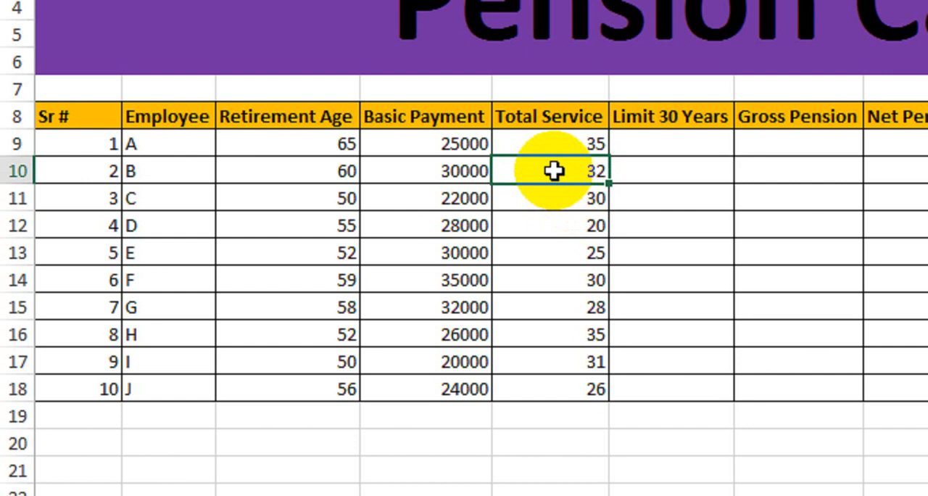
click(555, 197)
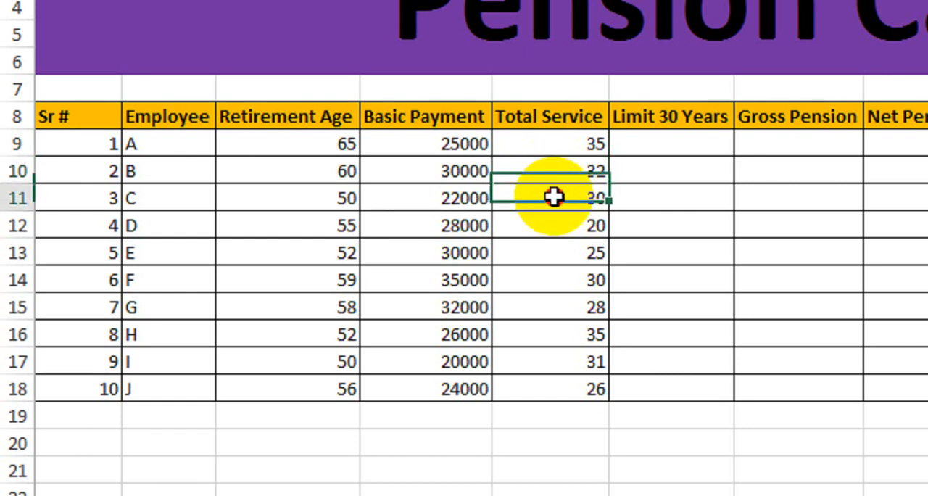
click(551, 223)
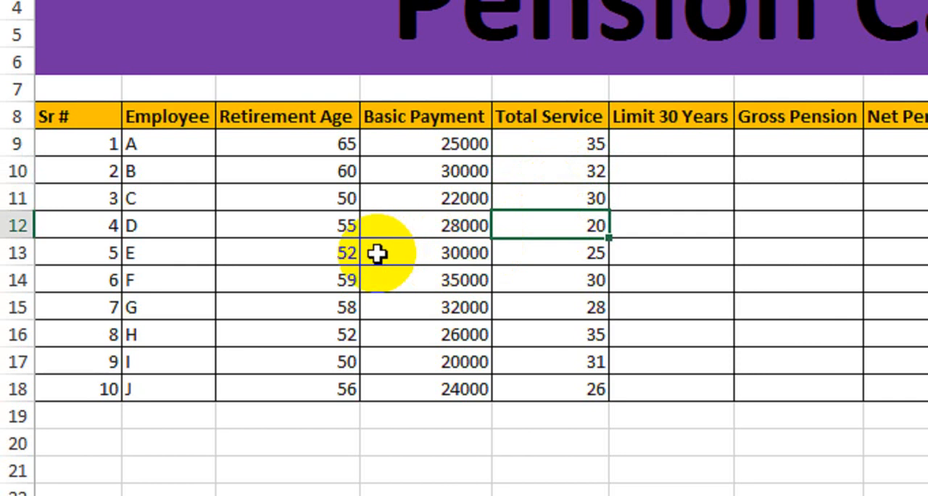
drag(548, 144, 531, 380)
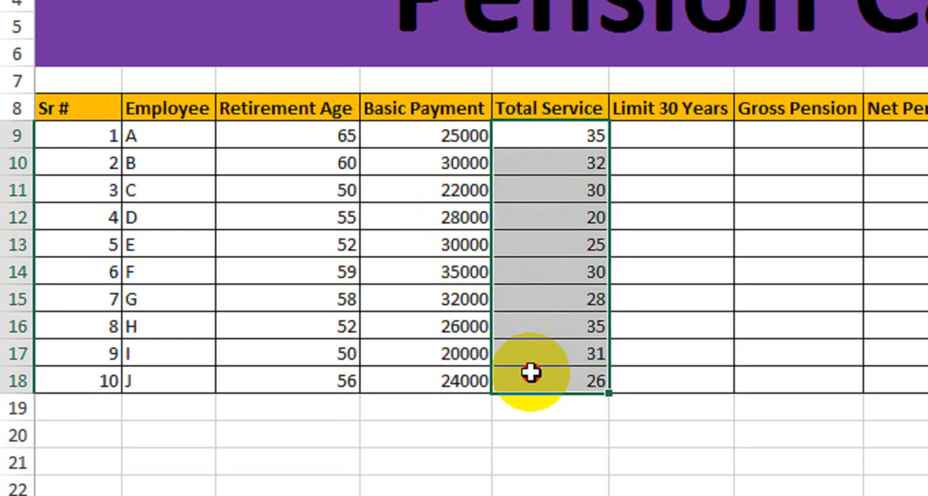
drag(97, 129, 537, 374)
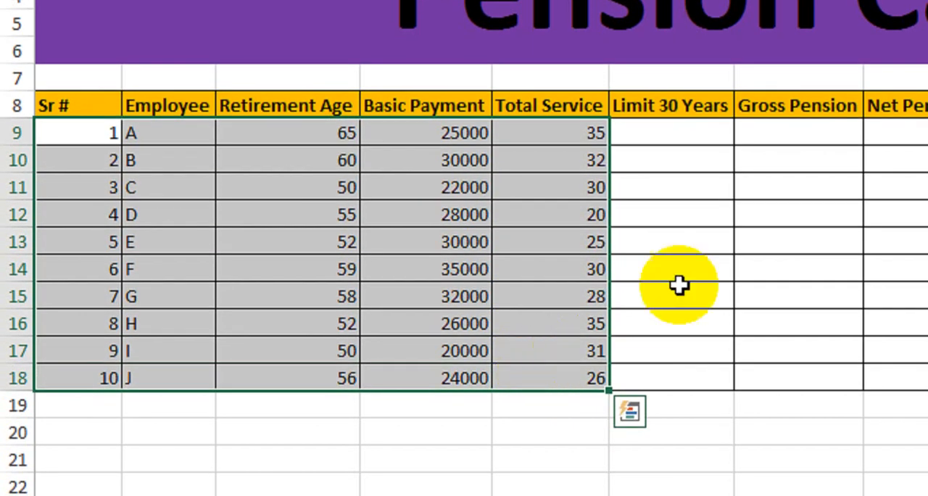
click(670, 139)
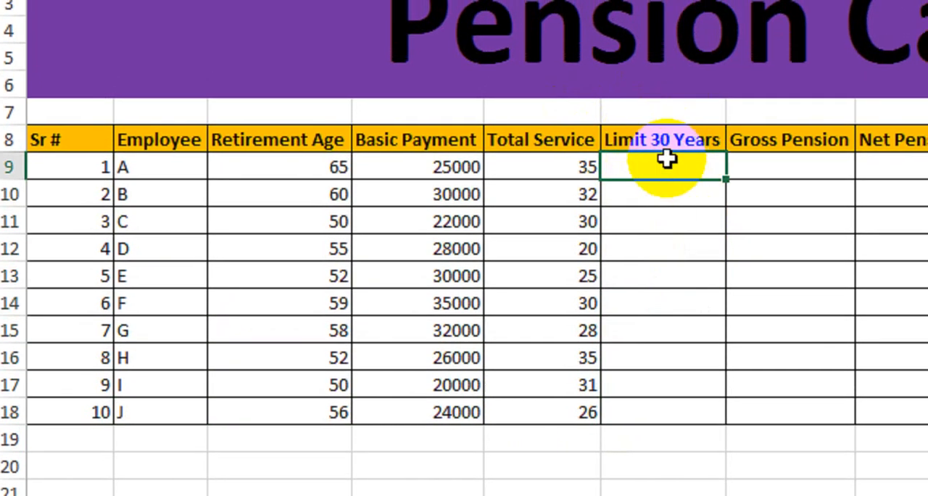
Change the font colour of the merged "Pension Calculate" title to white
click(606, 48)
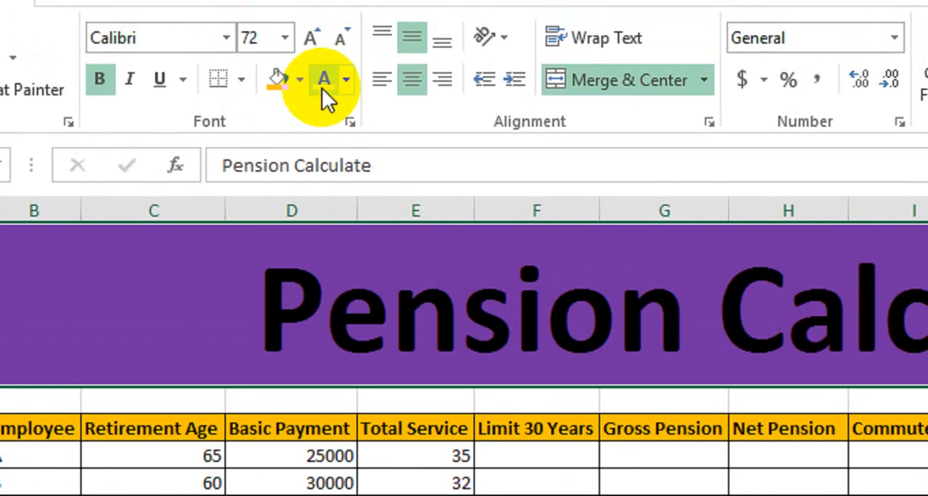
click(324, 81)
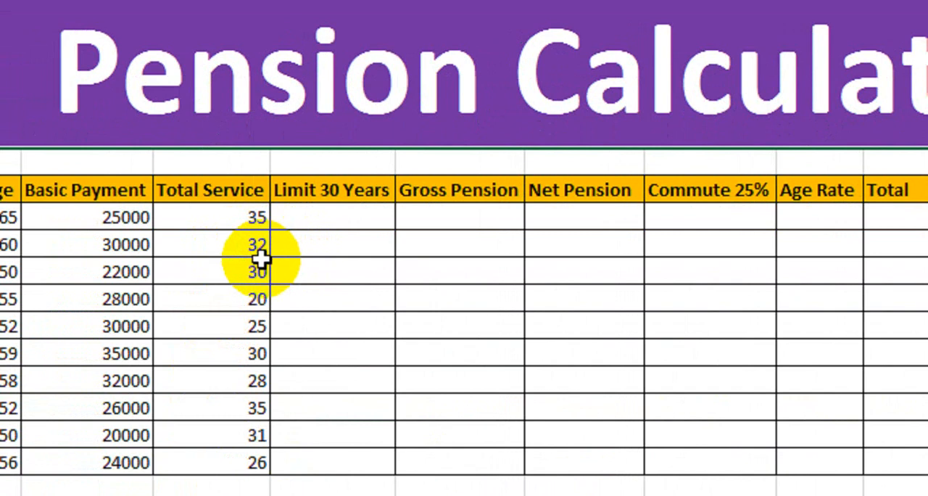
Switch from the first Limit 30 Years cell to Sheet2 and review the whole list of numbers in column A
drag(298, 210, 347, 287)
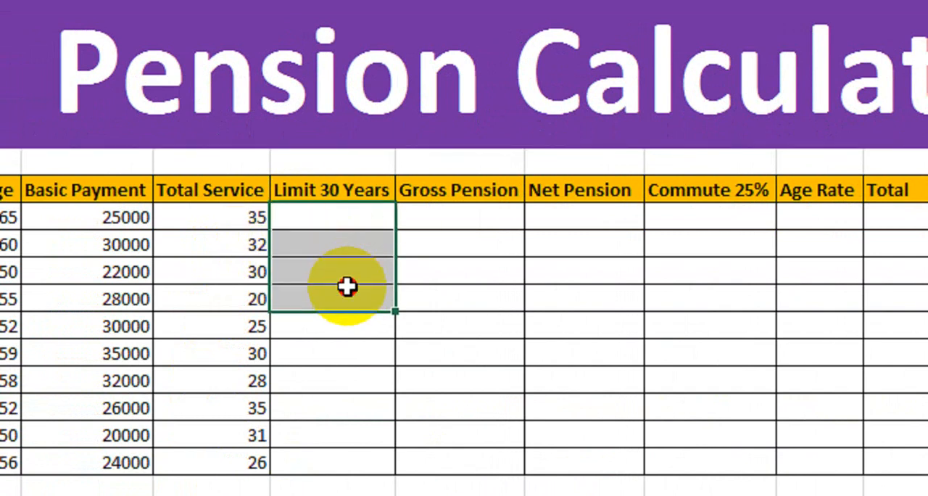
click(313, 225)
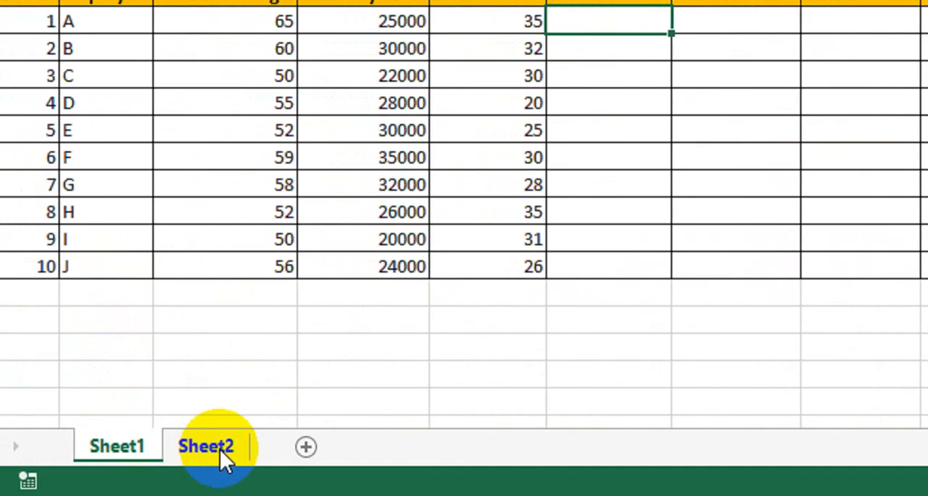
click(211, 446)
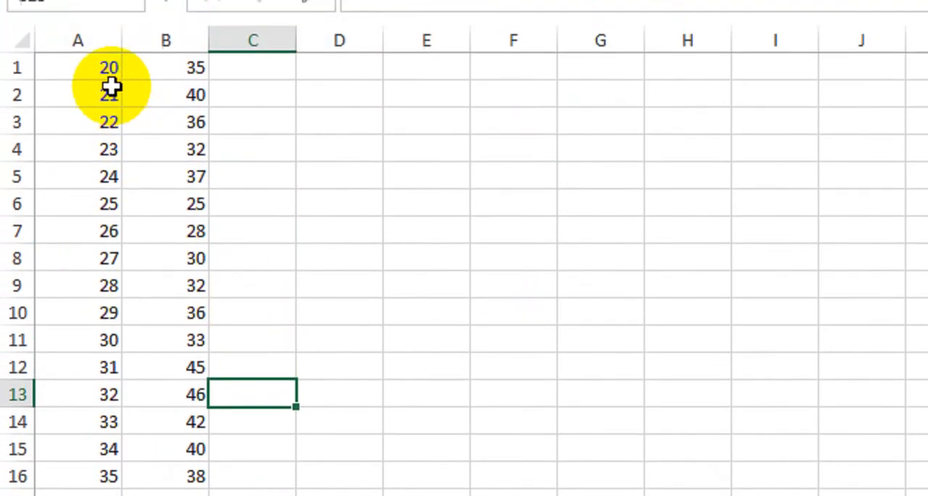
drag(94, 108, 99, 371)
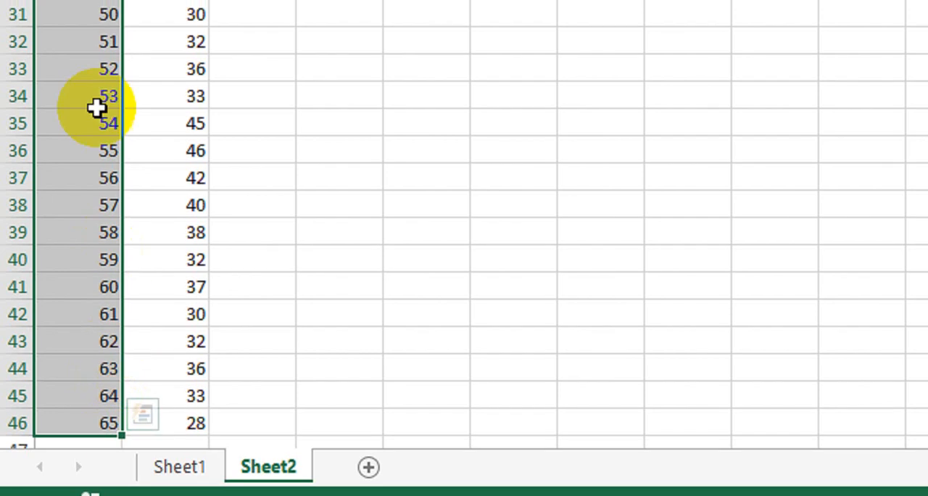
drag(97, 84, 101, 73)
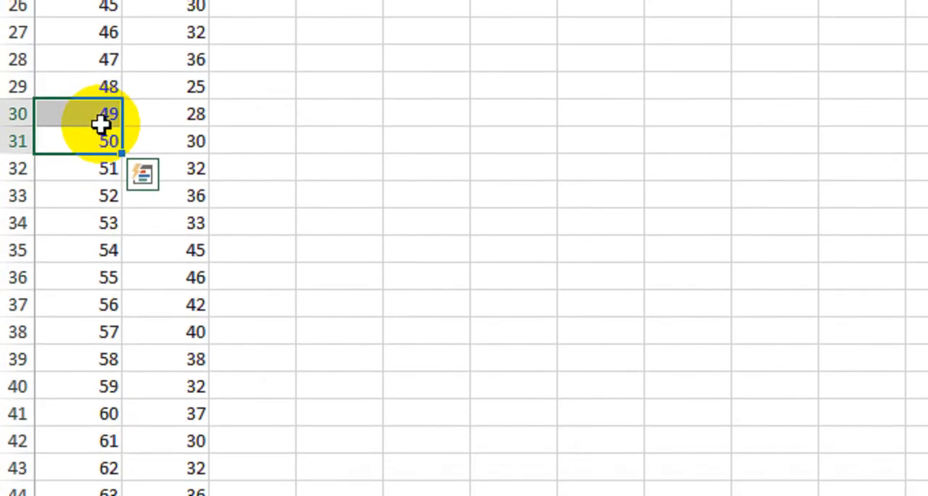
key(shift+Up)
key(shift+Up)
key(shift+Up)
key(shift+Up)
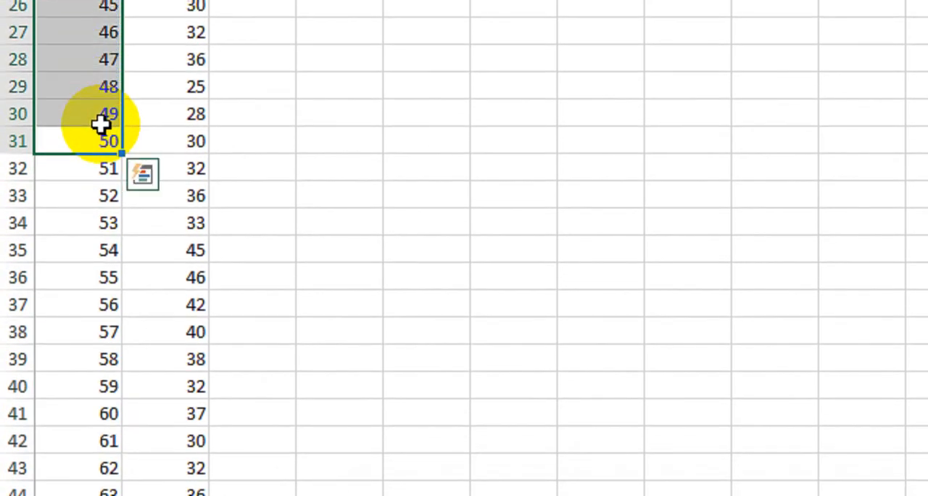
key(shift+Up)
key(shift+Up)
key(shift+Up)
key(shift+Up)
key(shift+Up)
key(shift+Up)
key(shift+Up)
key(shift+Up)
key(shift+Up)
key(shift+Up)
key(shift+Up)
key(shift+Up)
key(shift+Up)
key(shift+Up)
key(shift+Up)
key(shift+Up)
key(shift+Up)
key(shift+Up)
key(shift+Up)
key(shift+Up)
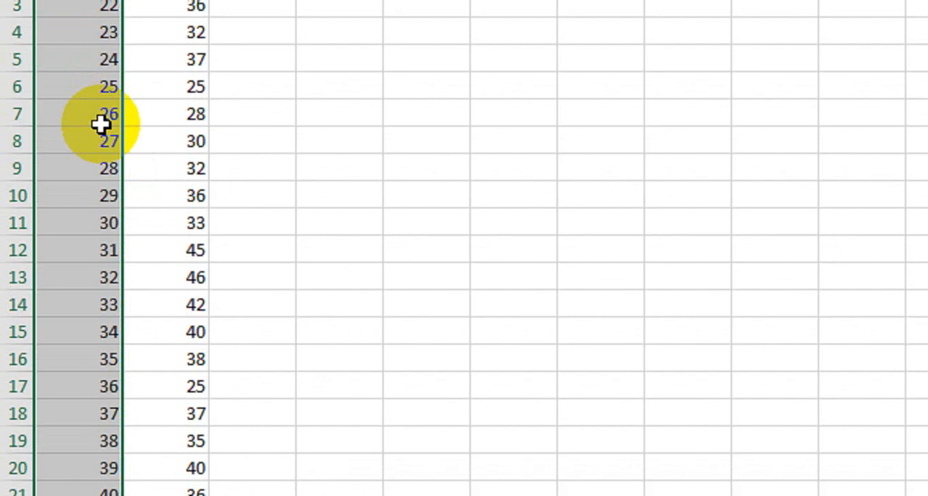
Examine the values in column B of Sheet2 that accompany column A, covering rows 1 to 6
click(164, 75)
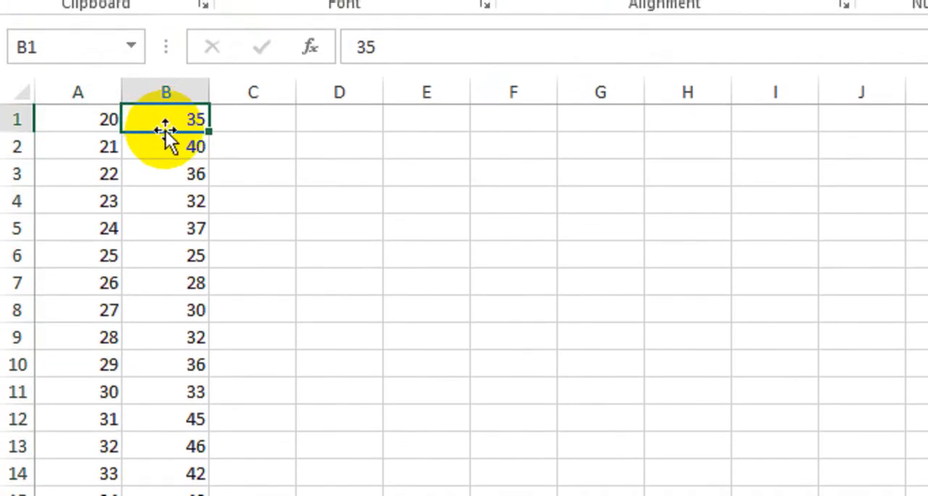
click(162, 178)
click(160, 206)
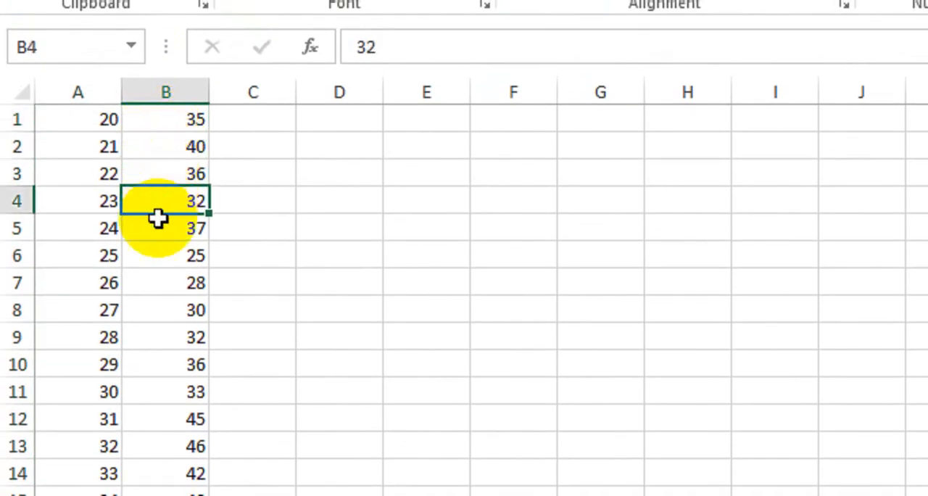
drag(158, 120, 161, 256)
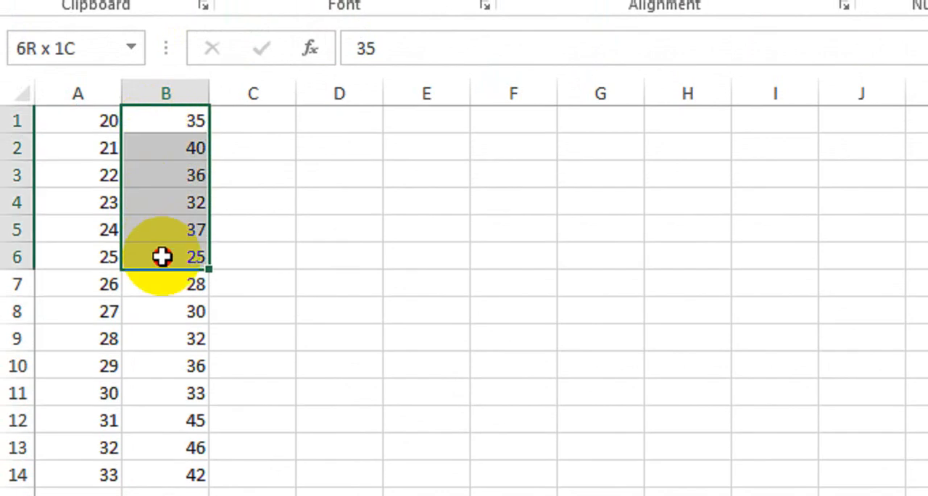
drag(161, 256, 162, 253)
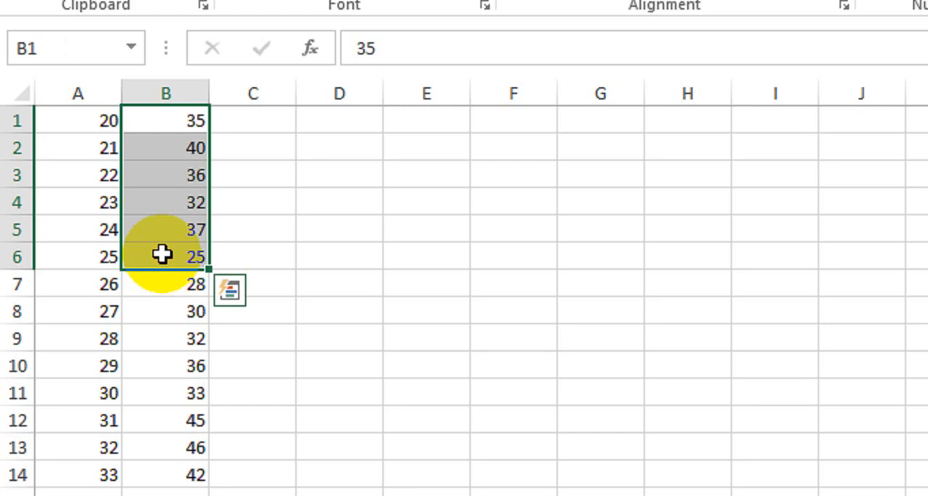
Examine column B of Sheet2 down to row 12 and compare the paired column A and B values in the first rows
drag(174, 133, 186, 424)
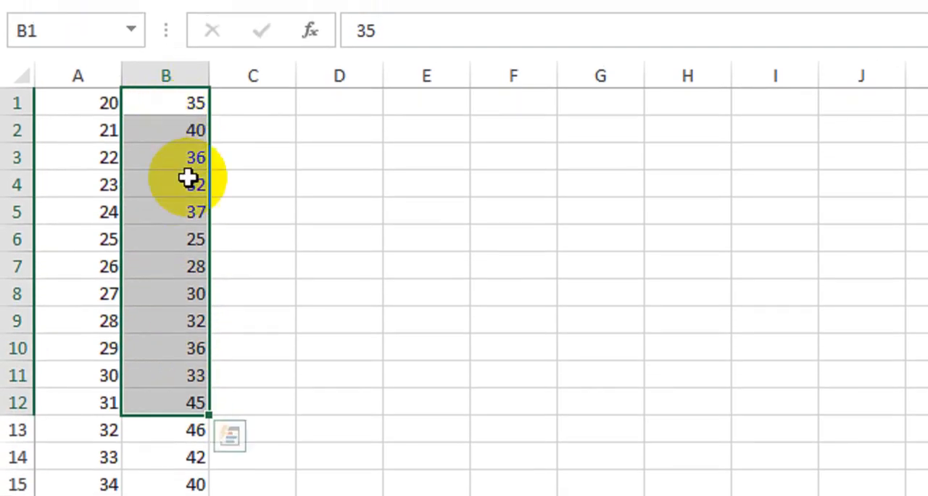
drag(80, 109, 129, 109)
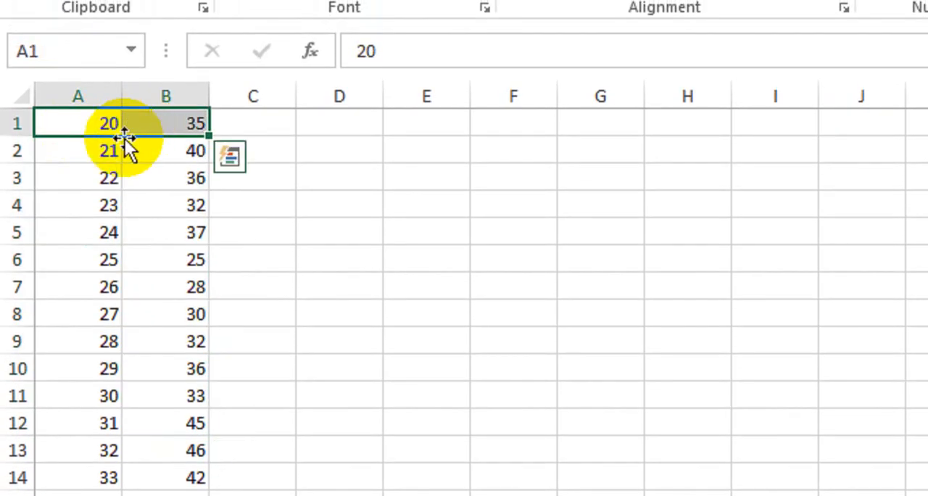
click(104, 125)
drag(103, 145, 174, 178)
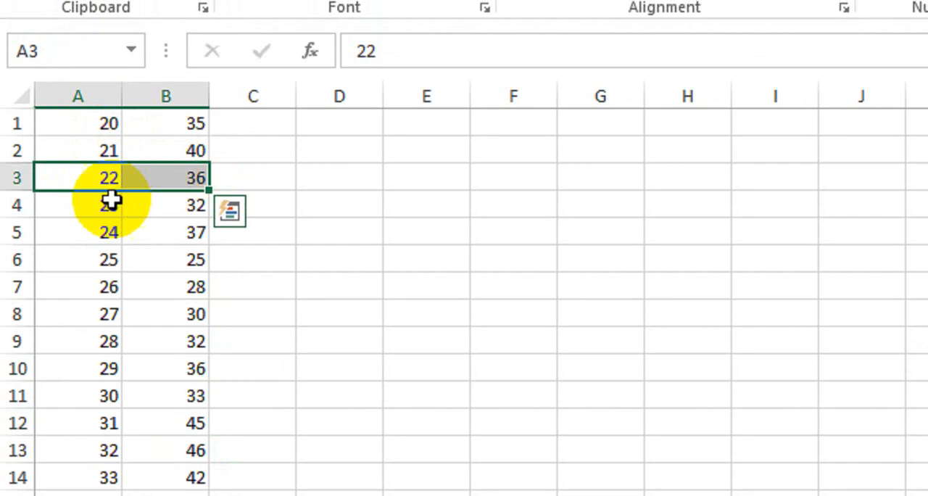
drag(110, 205, 177, 213)
drag(82, 254, 166, 259)
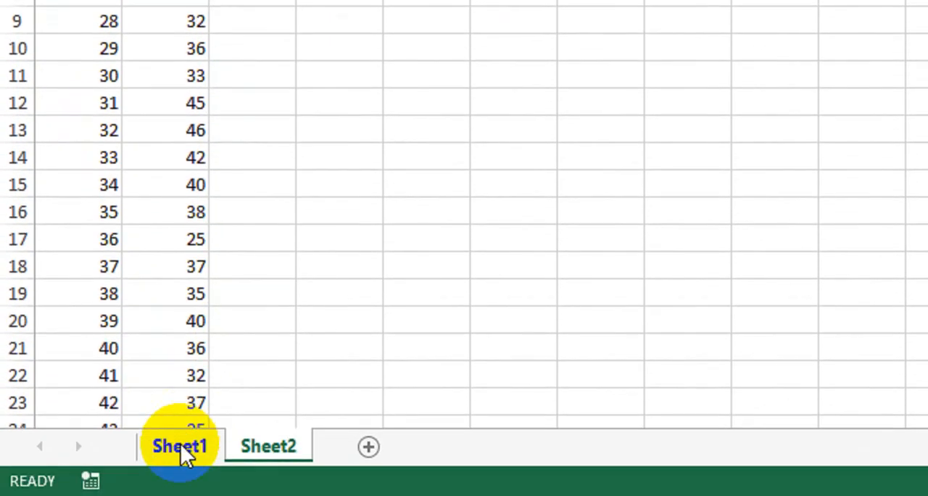
Return to Sheet1 and enter the formula =IF(E9>30,30,E9) in the first Limit 30 Years cell, F9
click(180, 447)
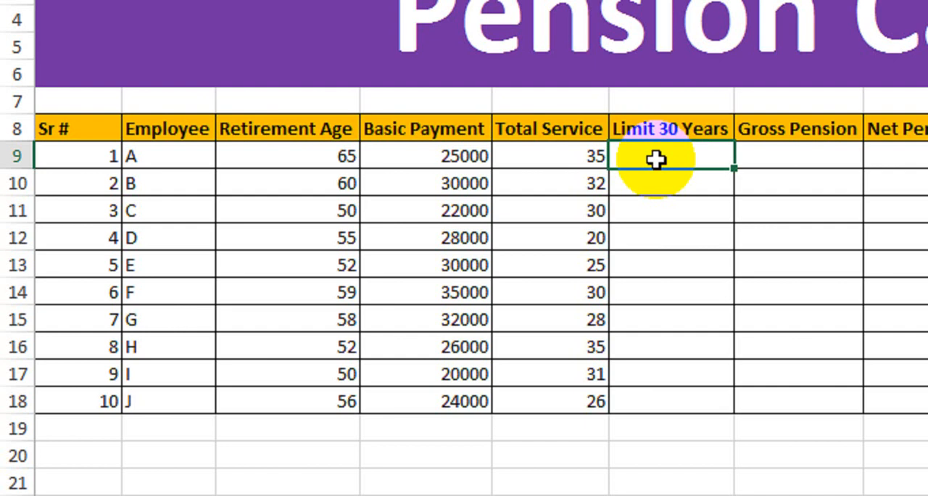
text(=if)
key(Tab)
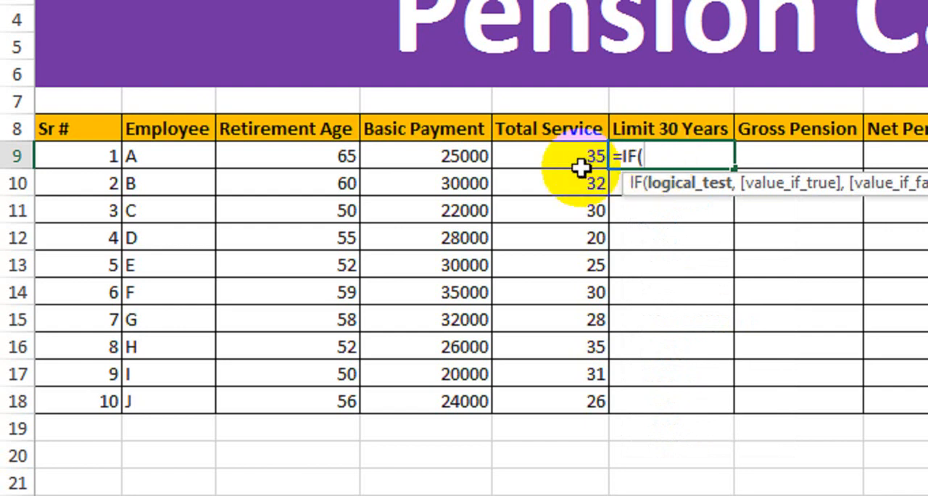
click(550, 152)
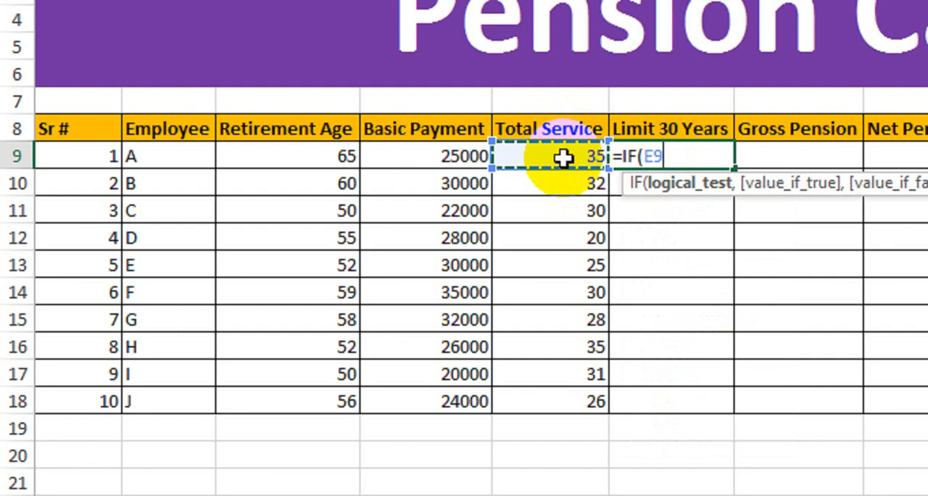
text(>30)
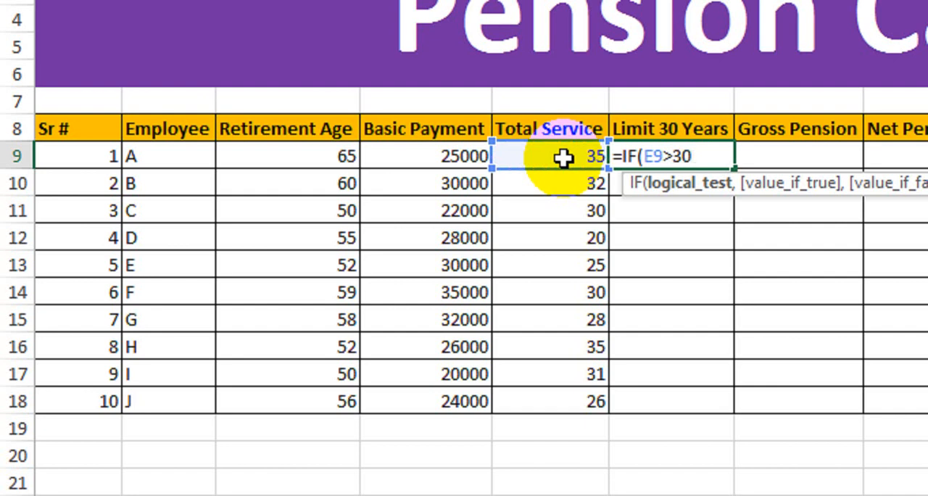
click(673, 182)
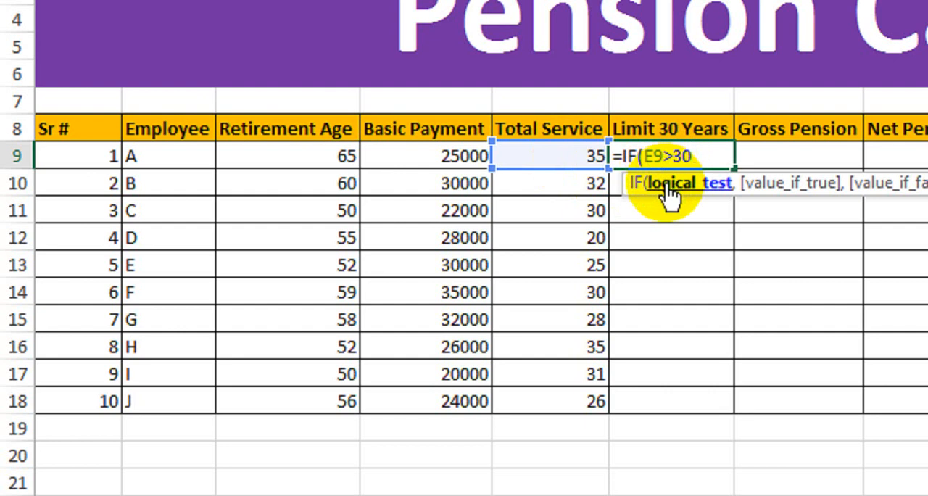
text(,)
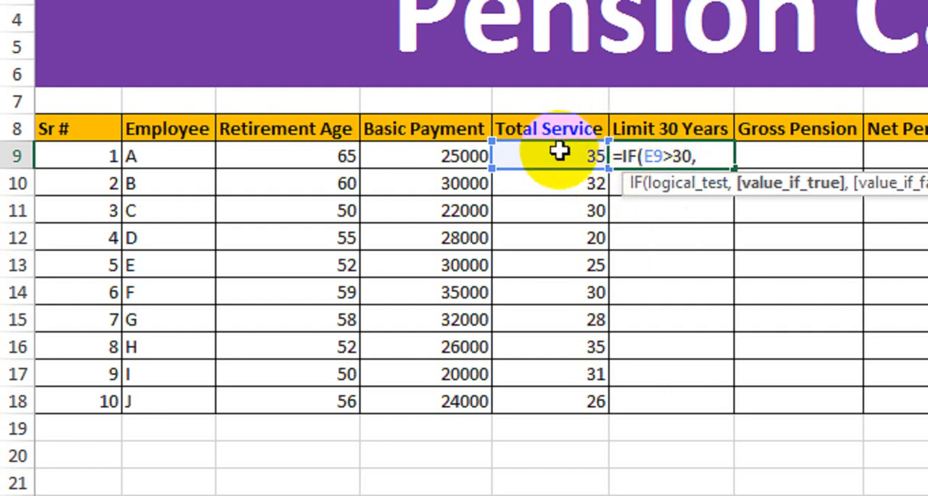
text(30,)
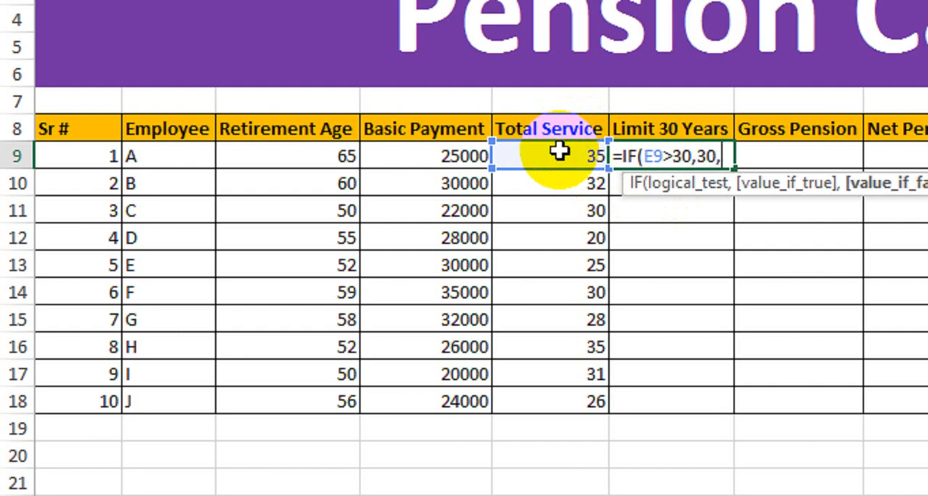
click(519, 163)
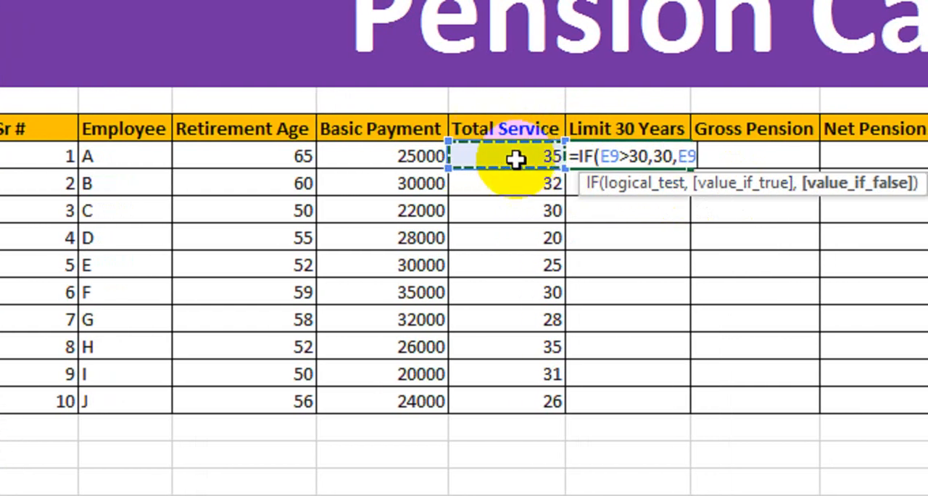
text())
key(Return)
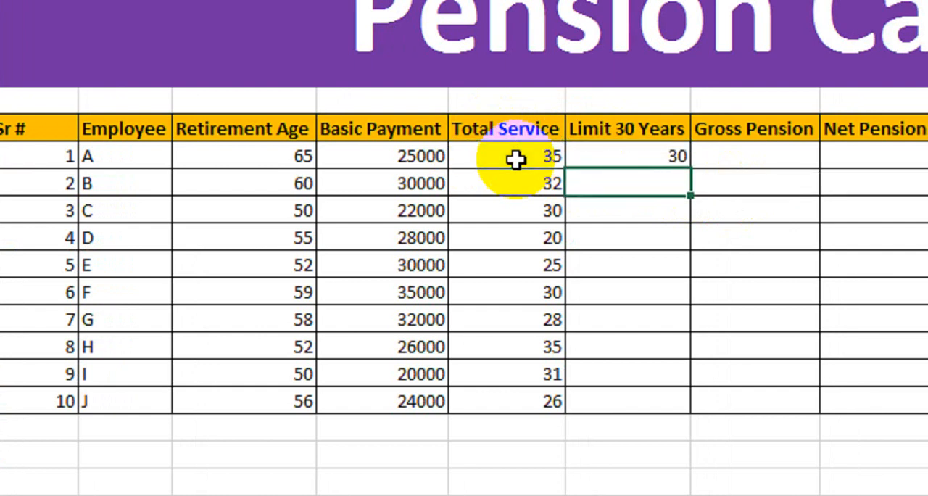
Fill the Limit 30 Years formula from F9 down through F18 and check the copied cells for employees D and E
click(654, 156)
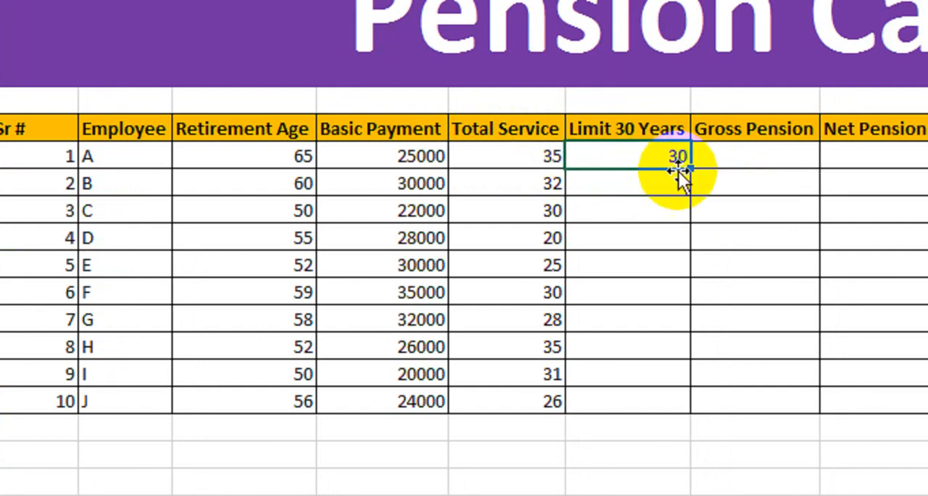
drag(691, 171, 679, 416)
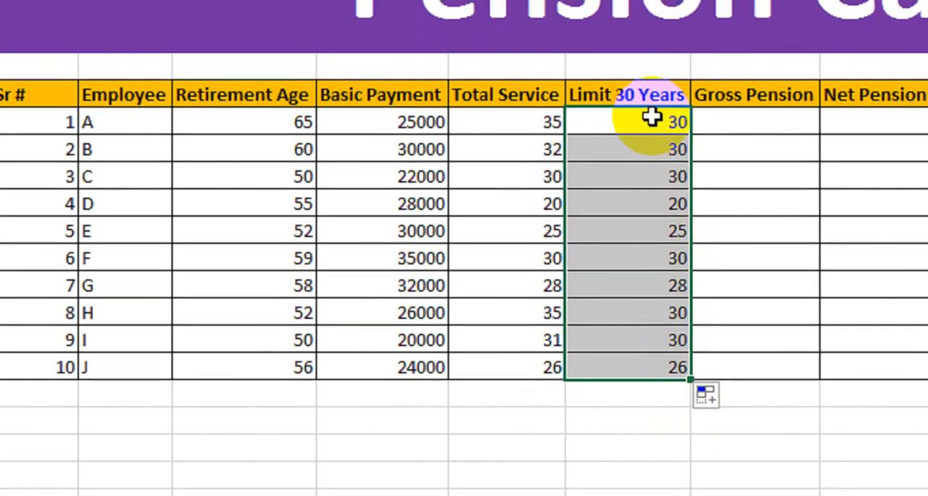
click(642, 200)
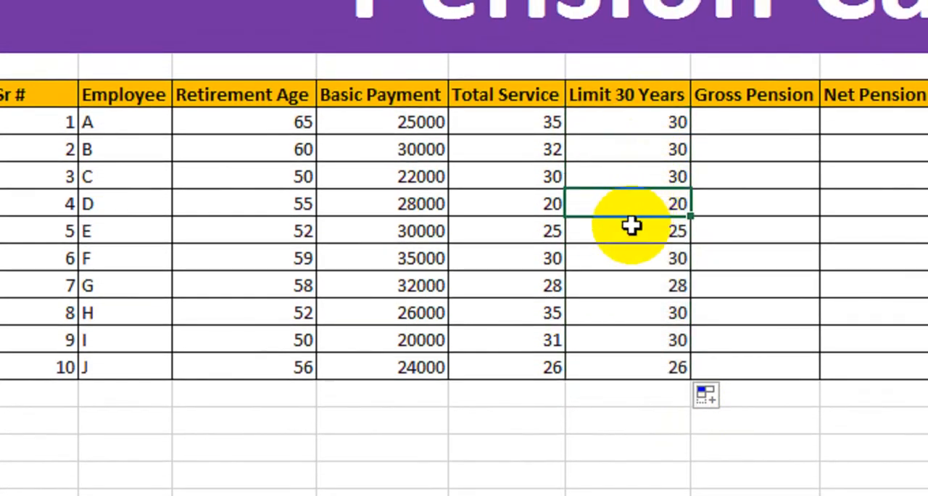
click(629, 229)
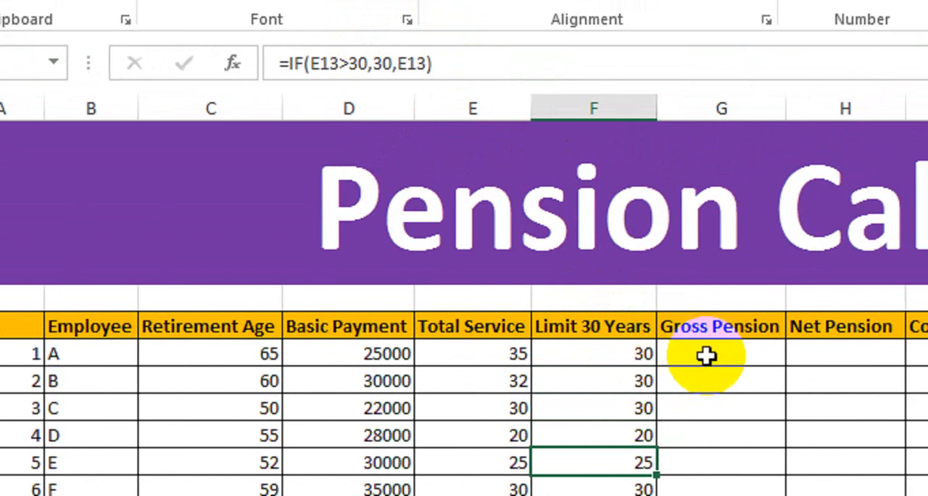
Enter the formula =(D9*F9*7/300) in the first Gross Pension cell, G9
click(742, 357)
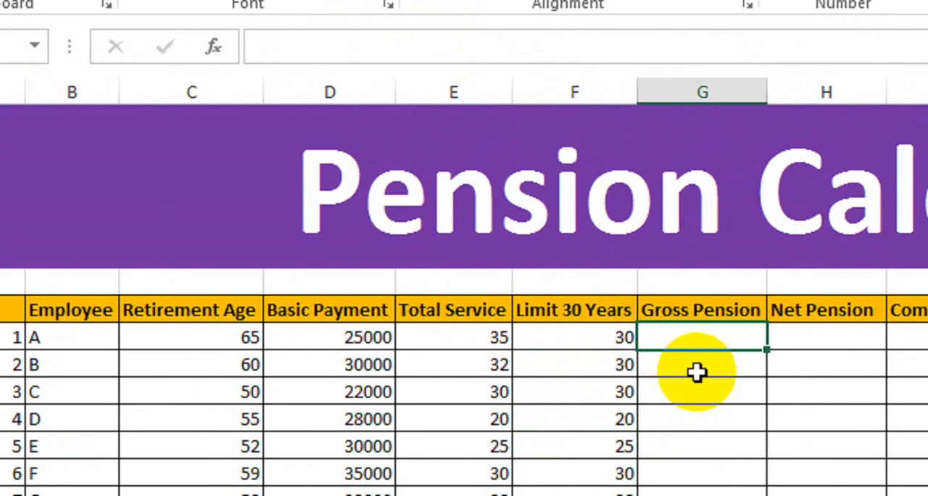
text(=)
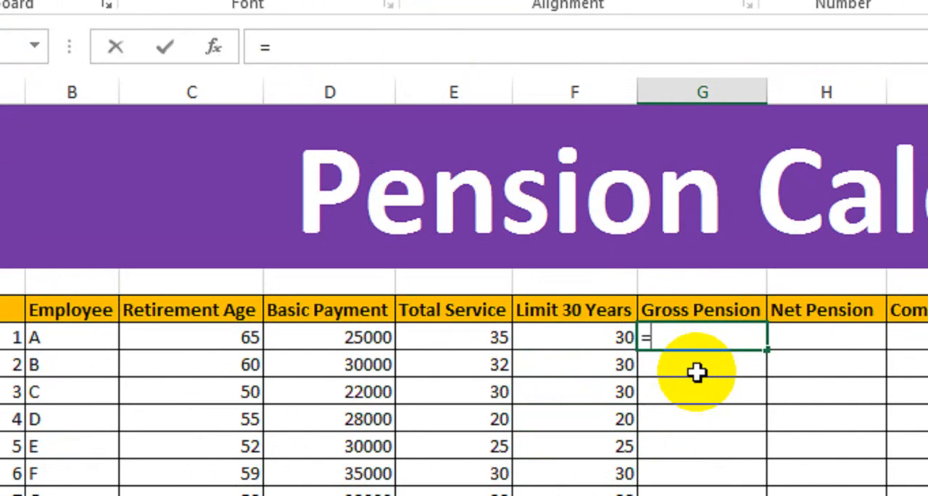
text(()
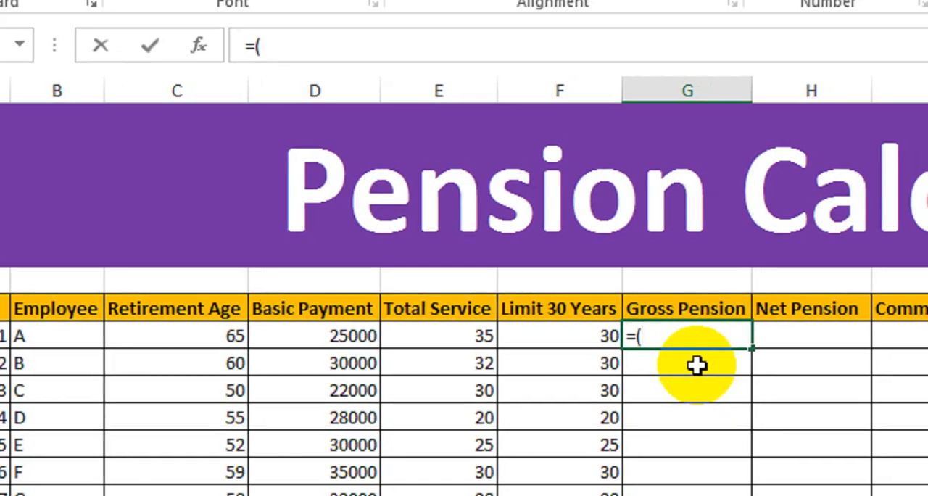
click(289, 342)
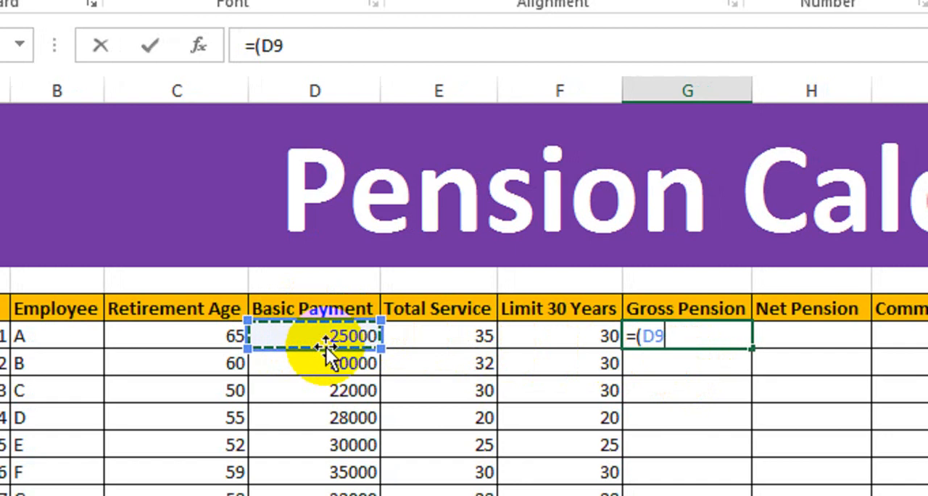
text(*)
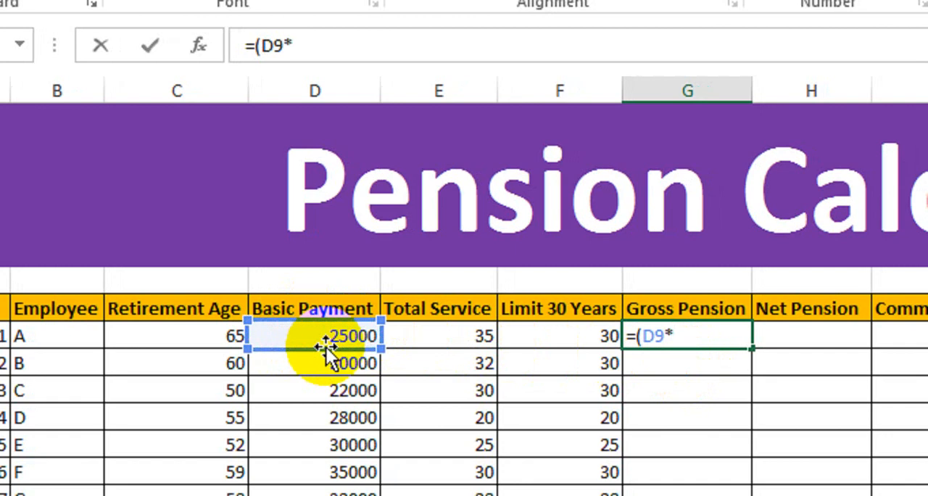
click(540, 338)
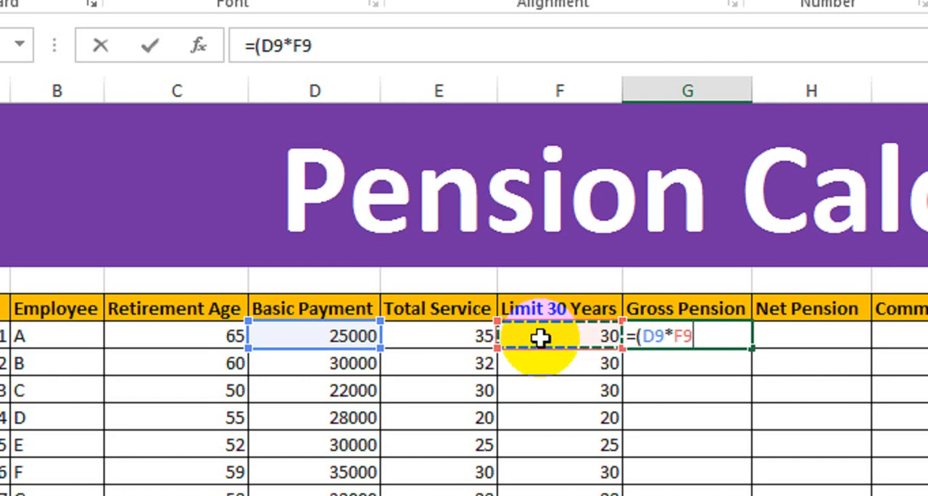
text(*7)
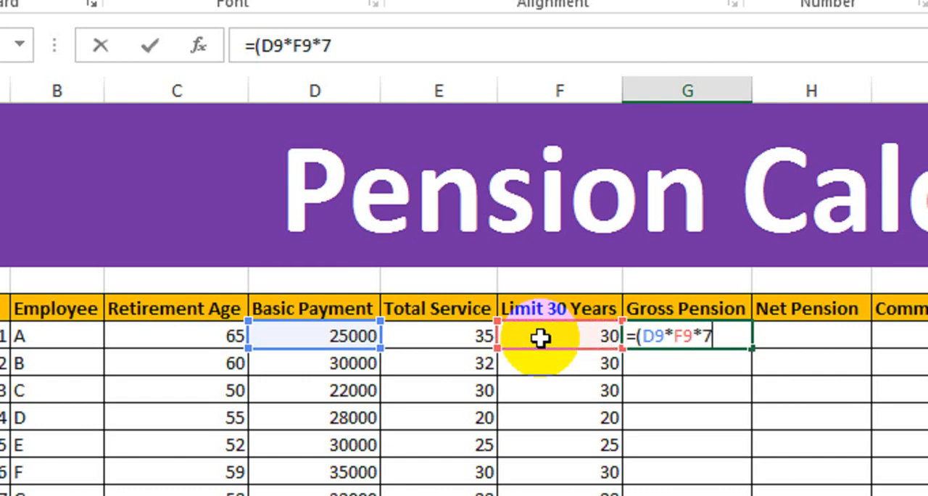
text(/300)
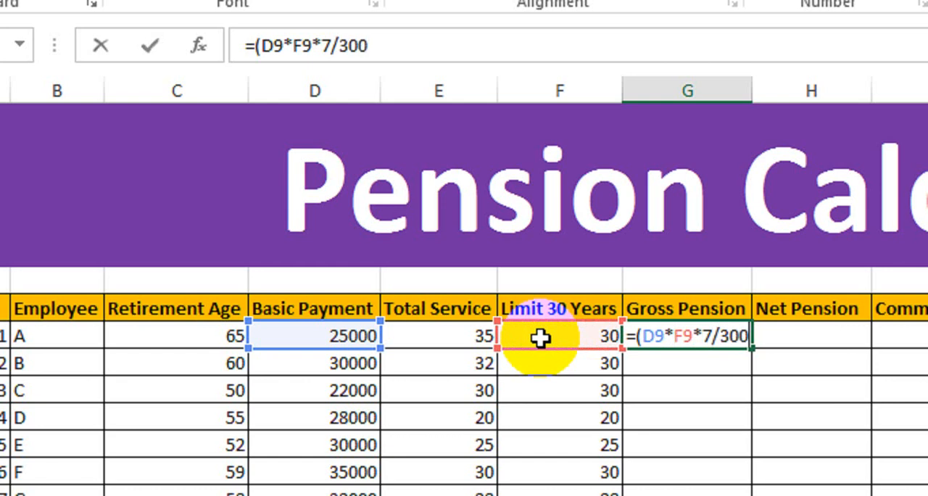
text())
key(Return)
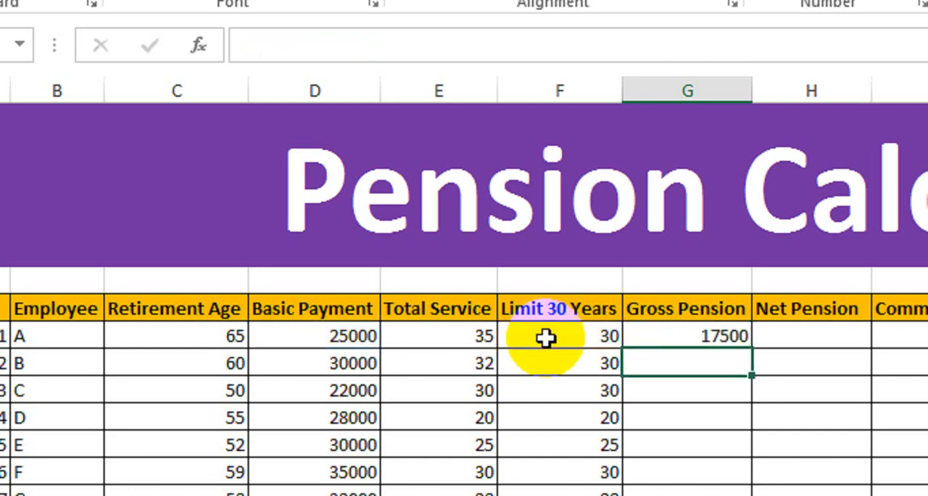
Fill the Gross Pension formula from G9 down to the last employee row, G18
click(605, 336)
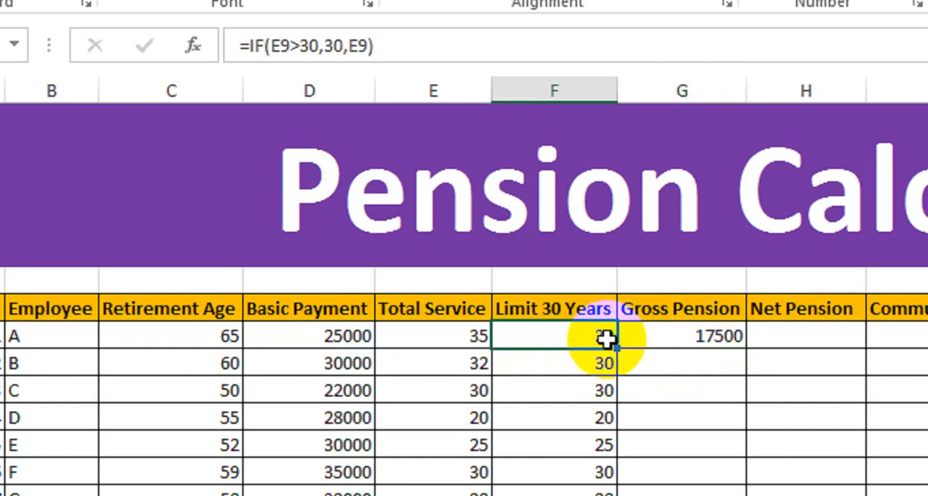
click(683, 342)
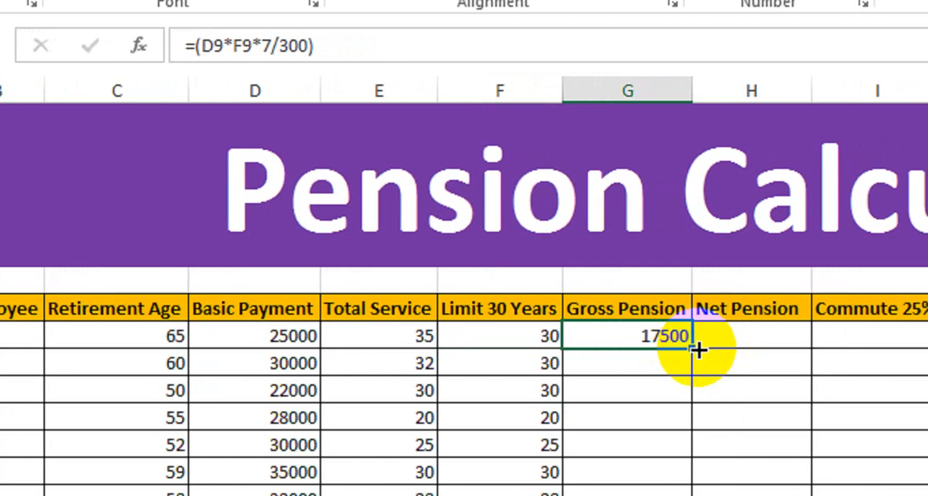
drag(702, 348, 686, 377)
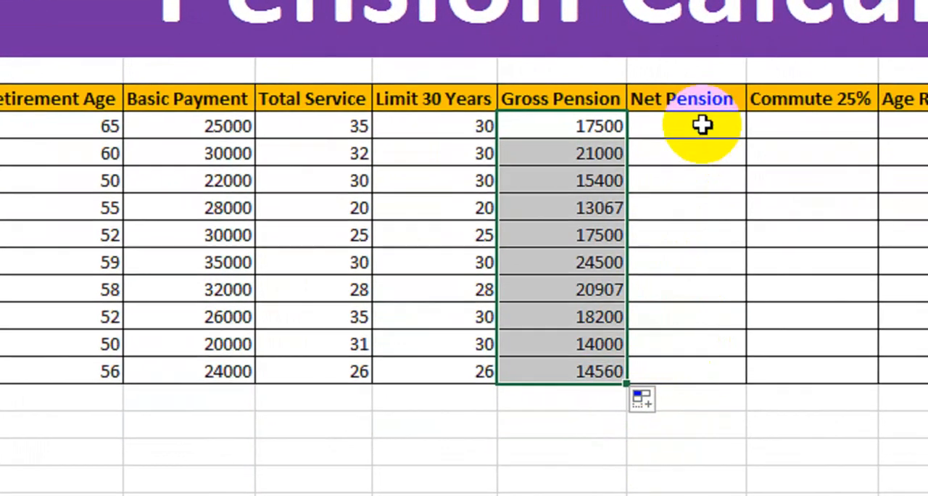
Enter the formula =G9*65/100 in the first Net Pension cell, H9
click(717, 125)
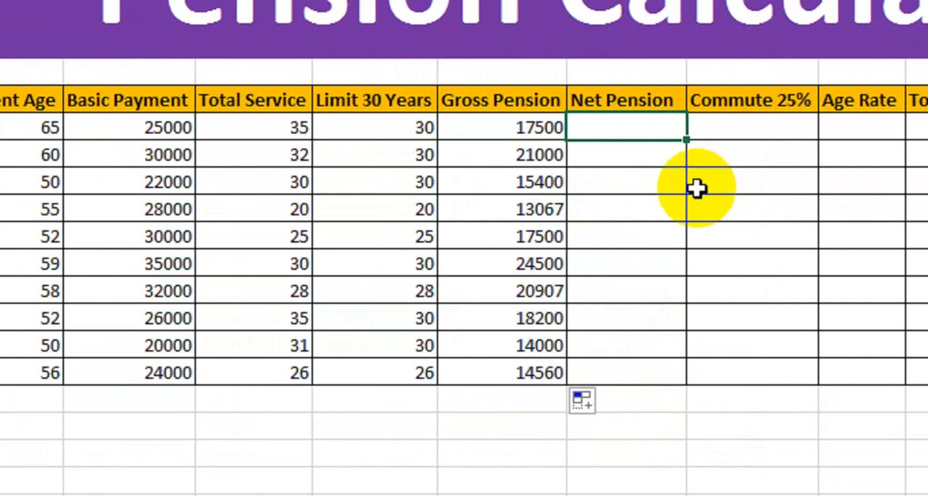
text(=)
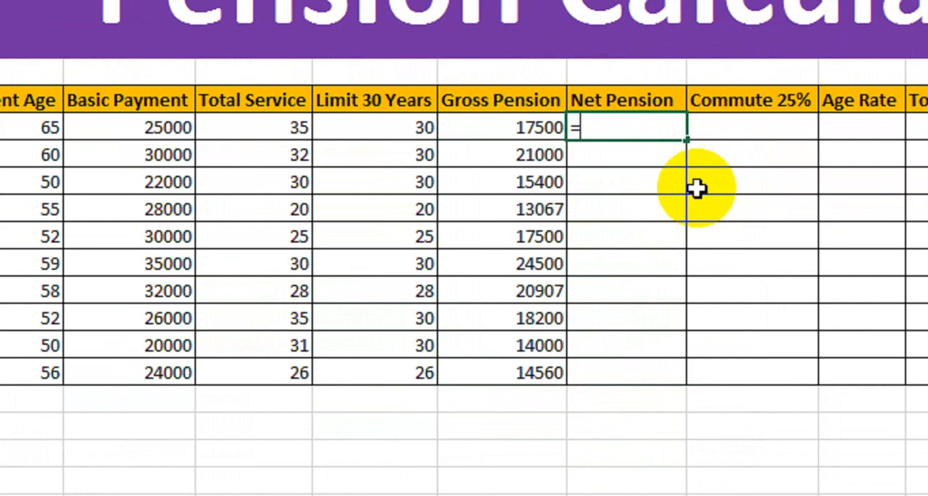
click(533, 127)
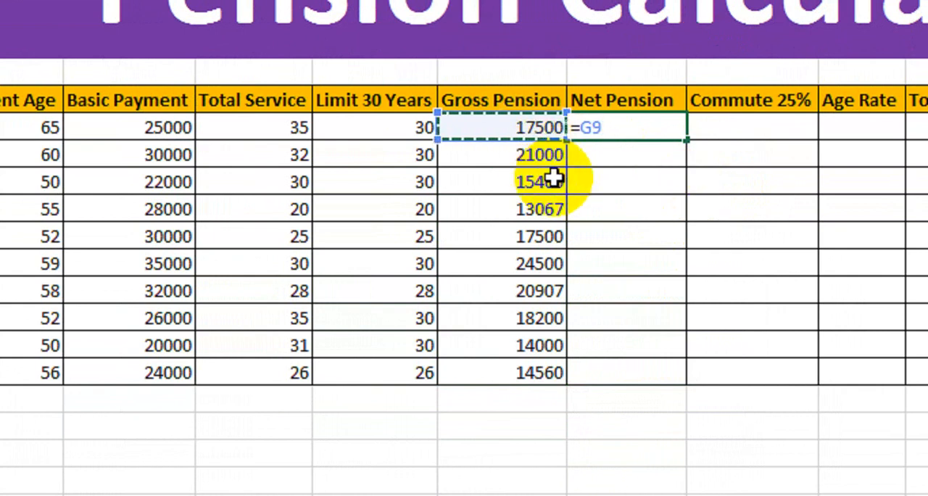
text(*65)
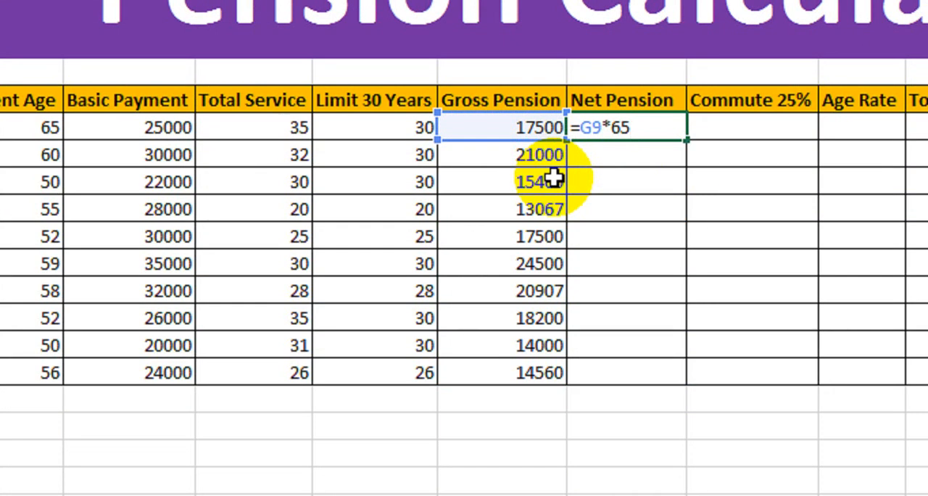
text(/100)
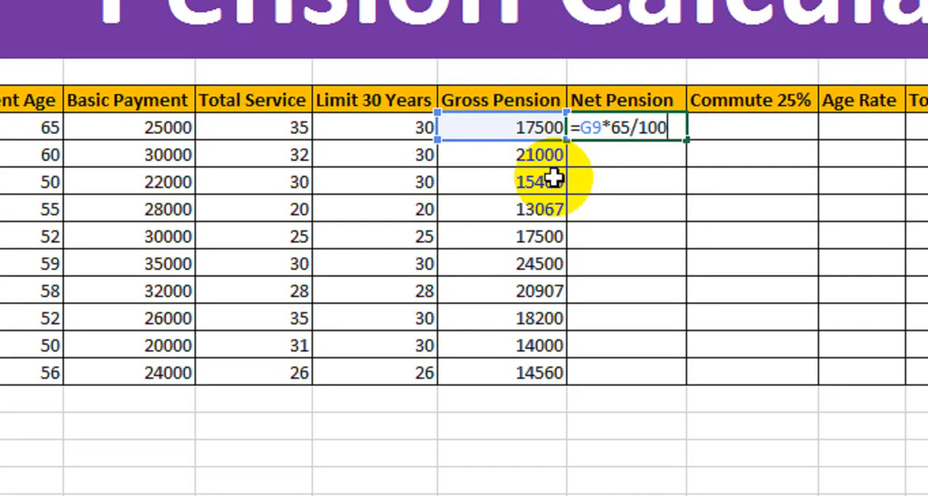
key(Return)
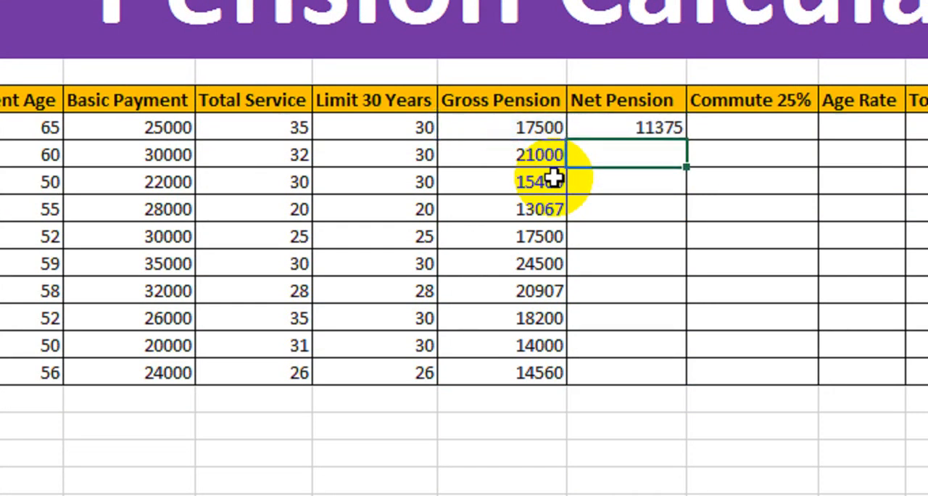
Fill the Net Pension formula from H9 down to the last employee row, H18
click(625, 132)
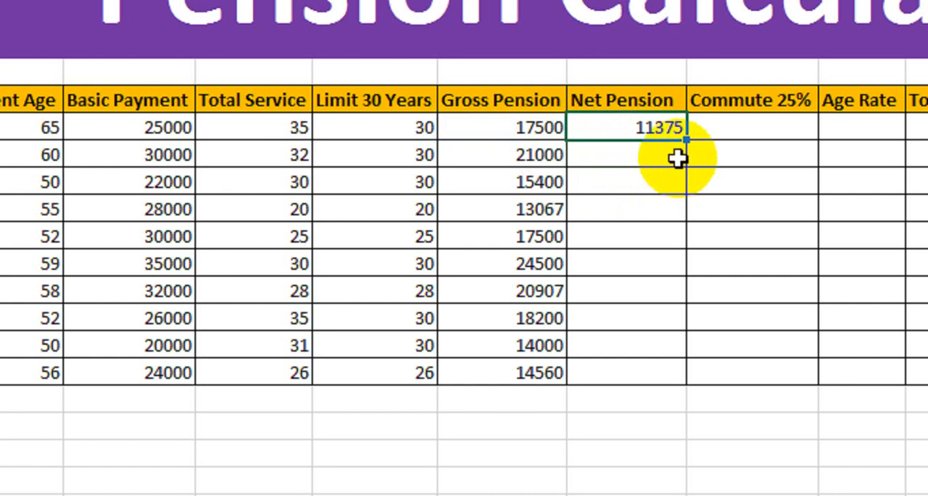
drag(685, 141, 685, 373)
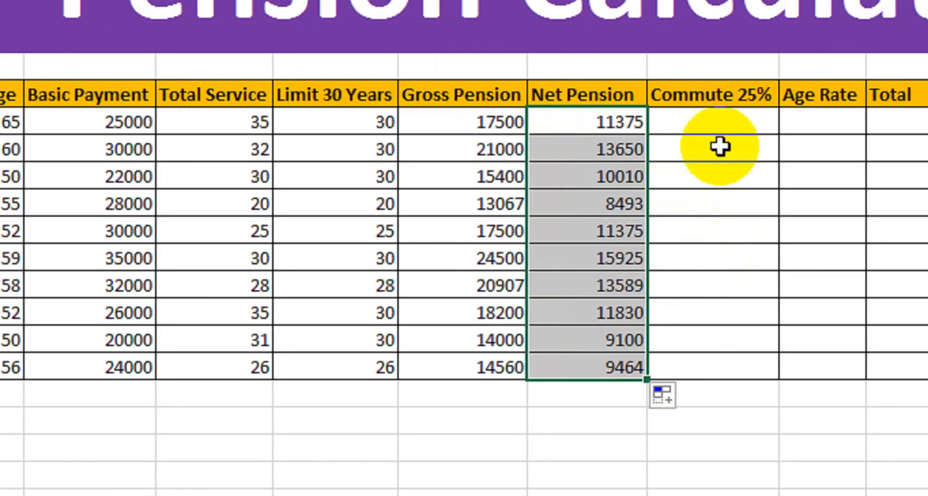
Enter the formula =G9*25/100 in the first Commute 25% cell, I9, and fill it down to I18
click(714, 122)
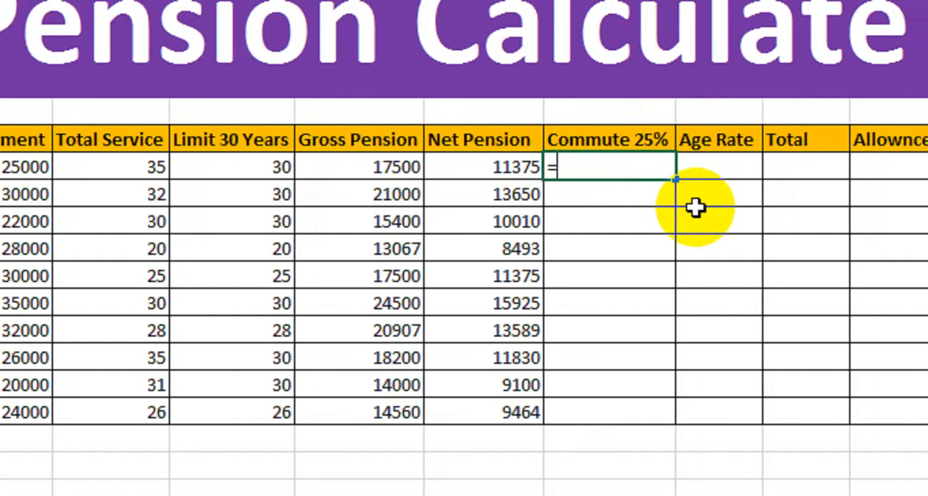
click(394, 170)
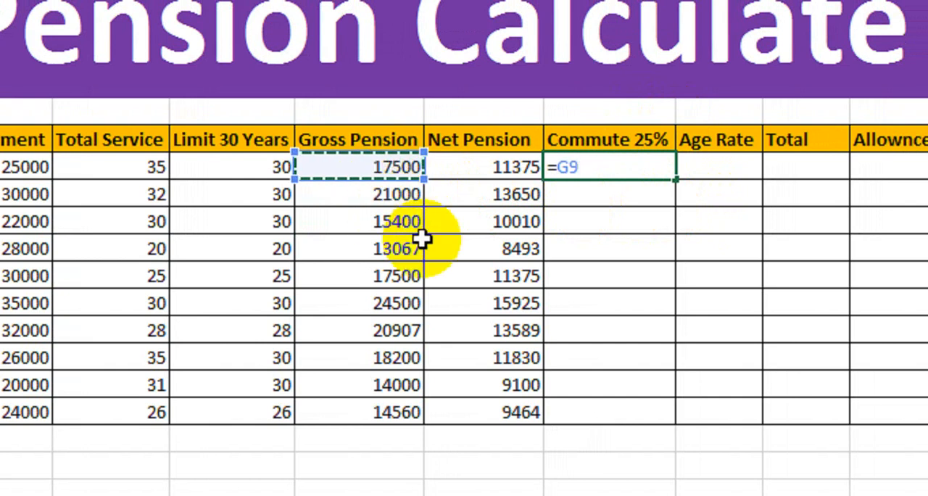
text(*)
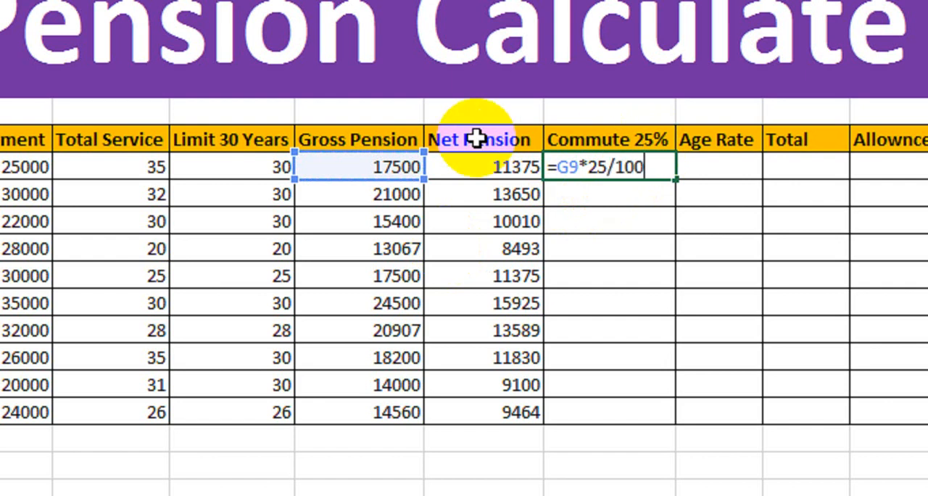
key(Return)
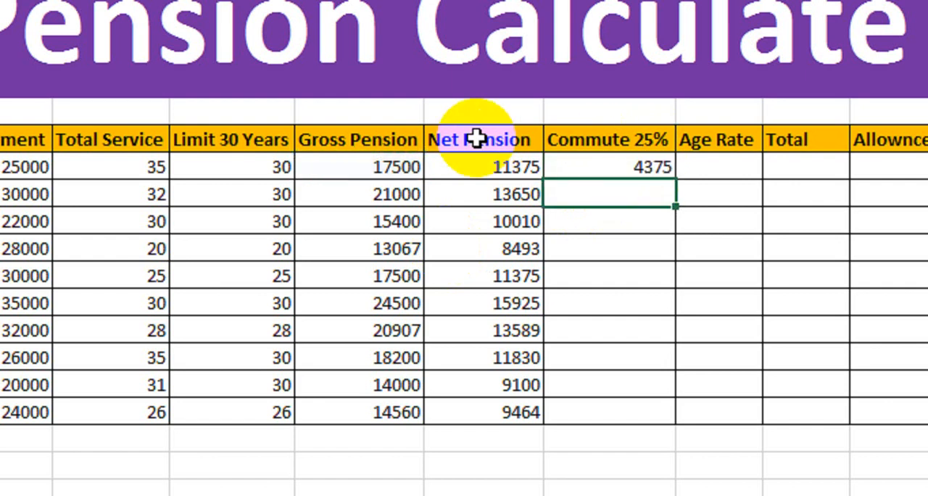
click(589, 170)
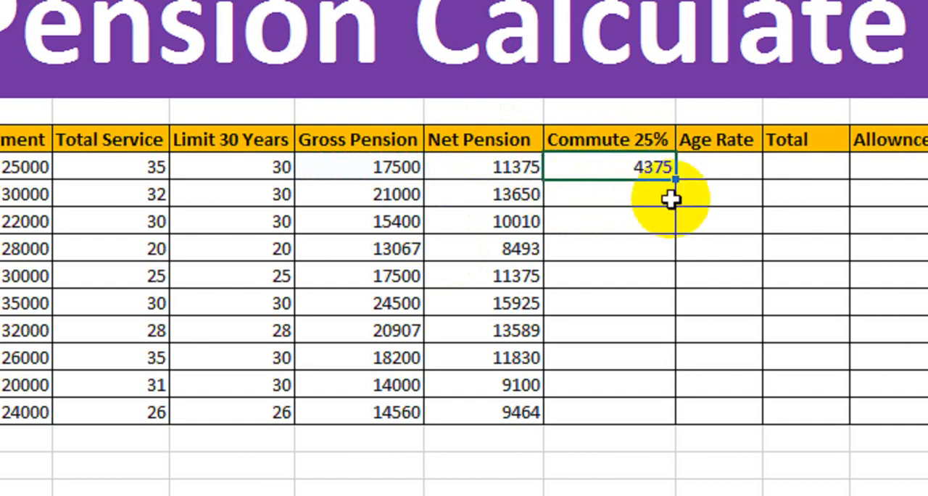
drag(679, 180, 667, 404)
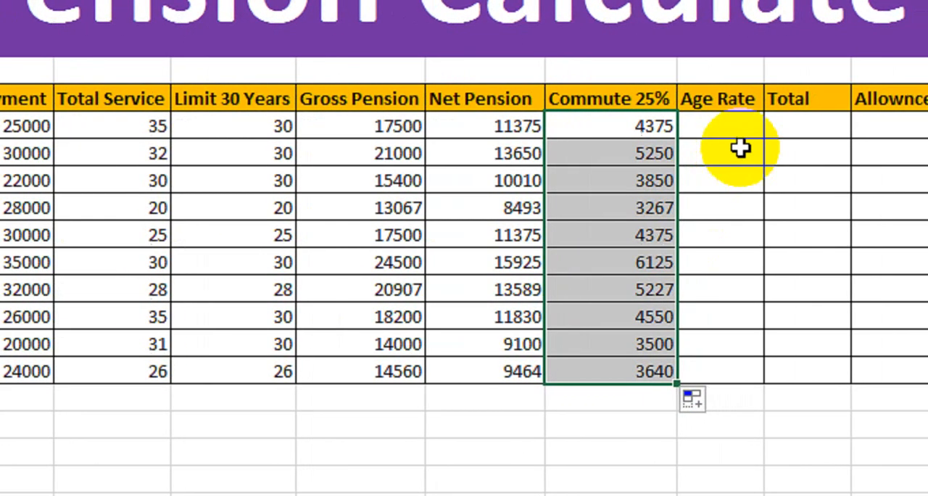
Start a VLOOKUP formula in the first Age Rate cell, J9, with retirement age C9 as the lookup value
click(787, 126)
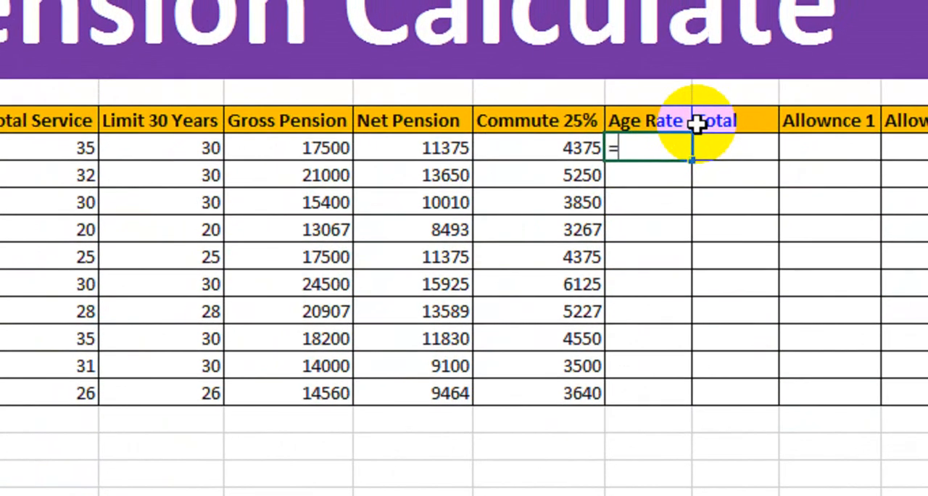
text(vlo)
key(Tab)
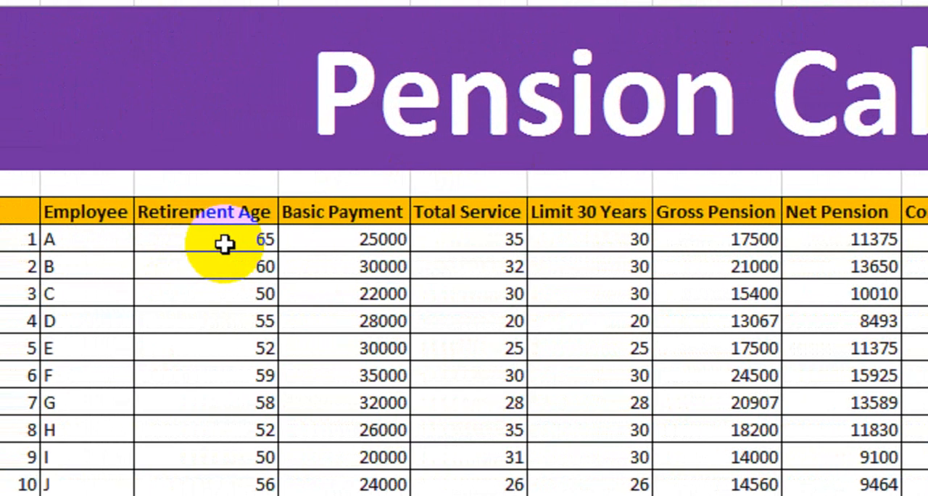
click(225, 245)
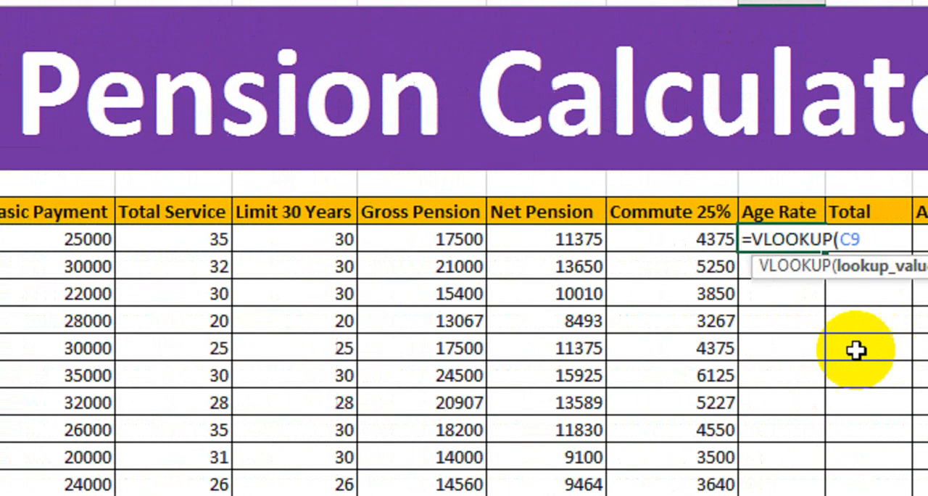
text(,)
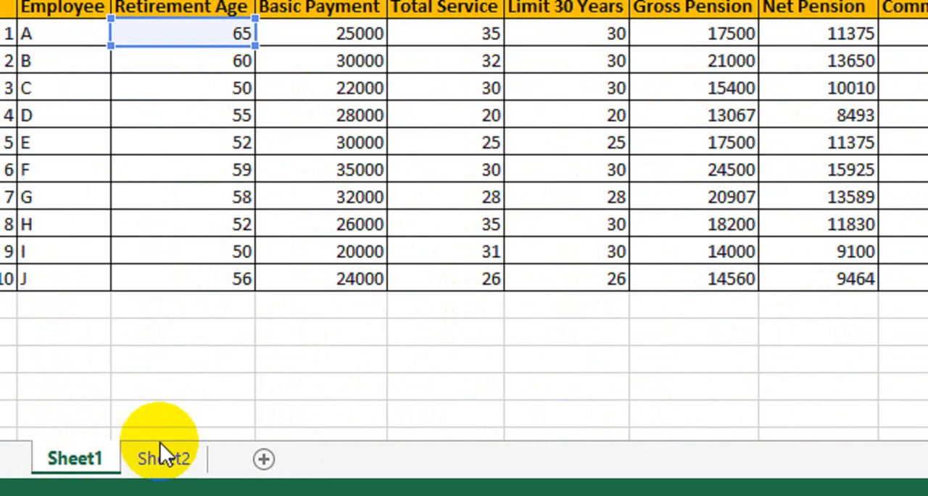
Use the Sheet2 list A1:B46 as the VLOOKUP table and make it absolute as $A$1:$B$46
click(159, 455)
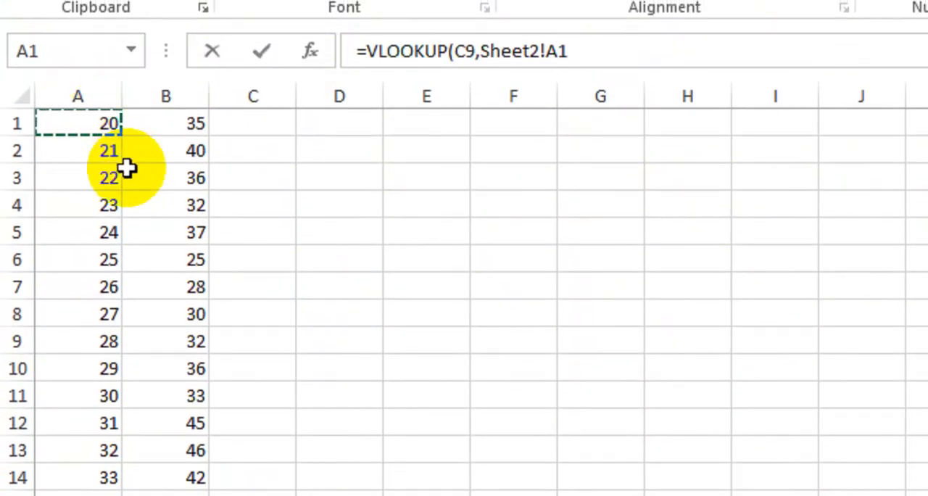
key(shift+Right)
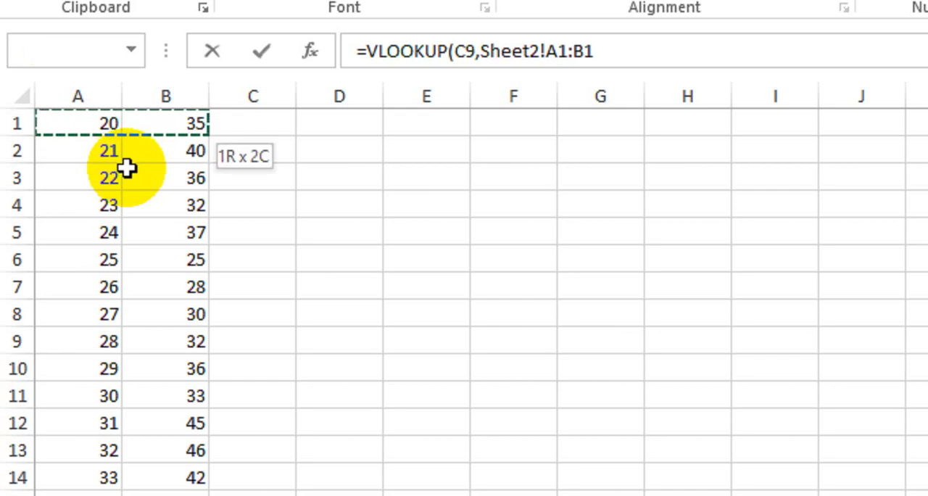
key(ctrl+shift+Down)
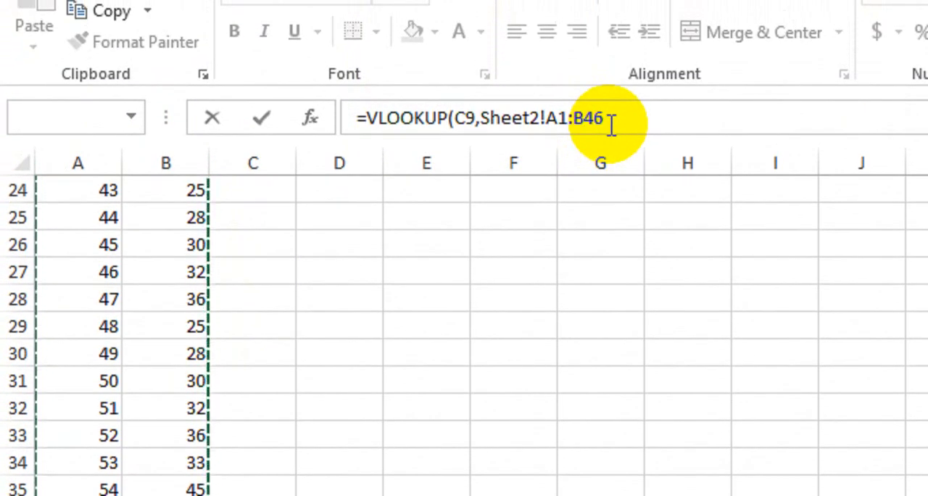
key(F4)
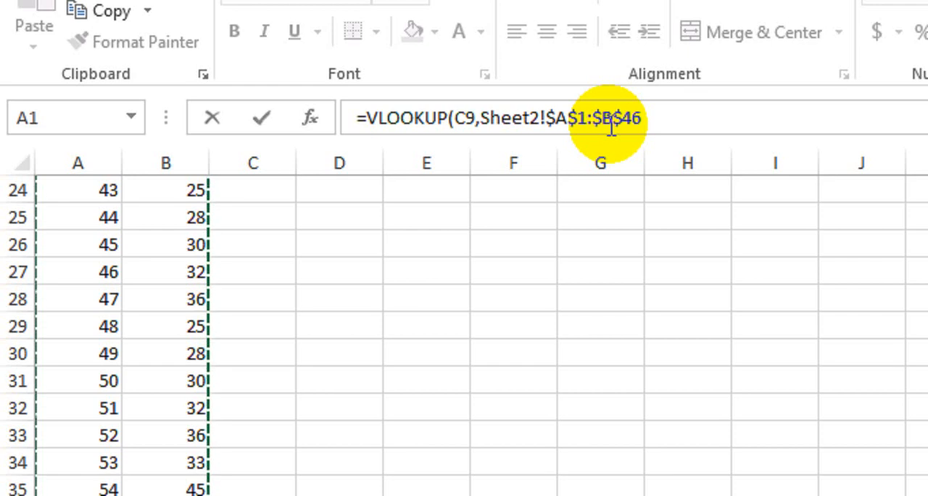
Complete the VLOOKUP with column index 2 and exact match 0, giving =VLOOKUP(C9,Sheet2!$A$1:$B$46,2,0)
click(642, 120)
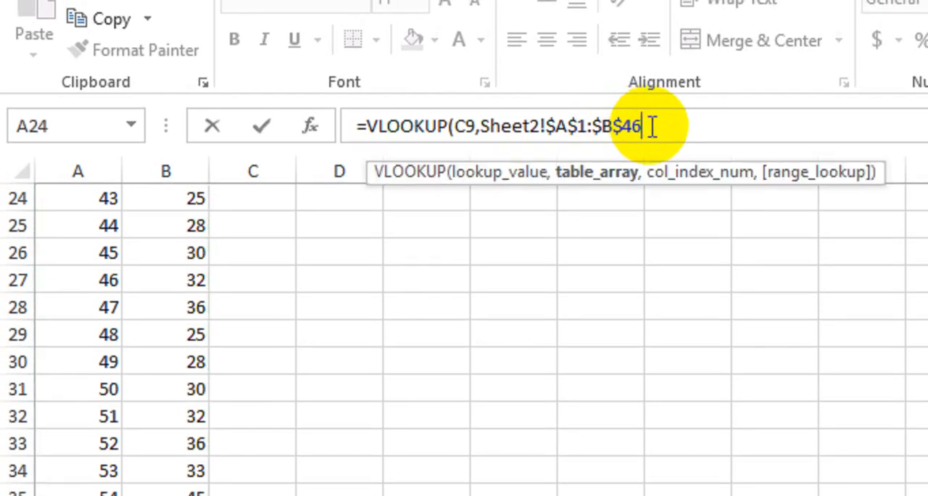
text(,)
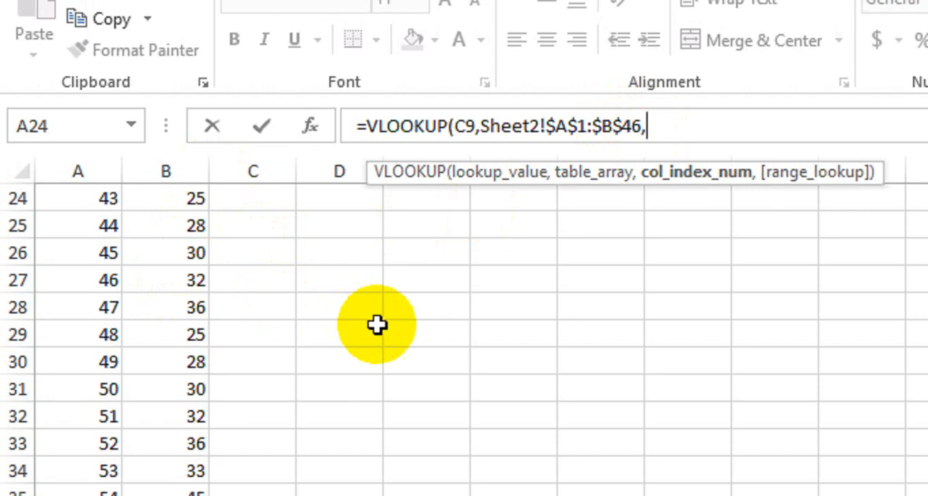
text(2,0))
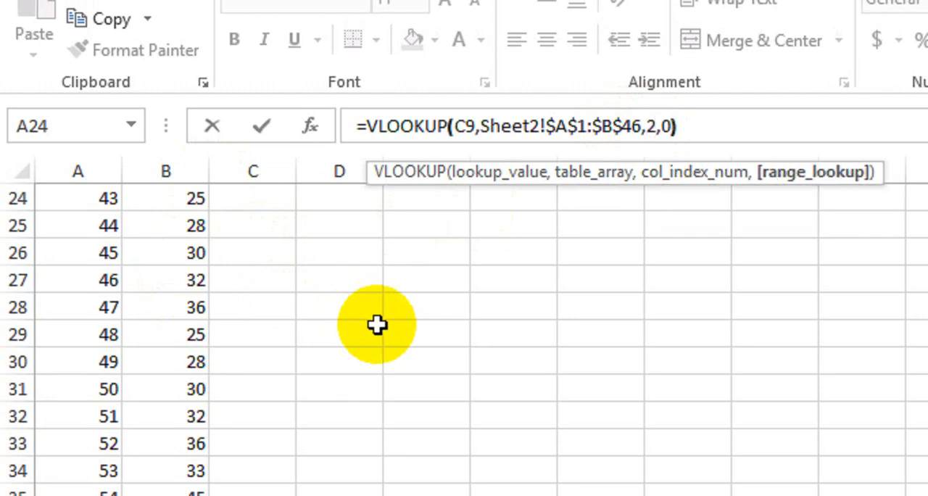
key(Return)
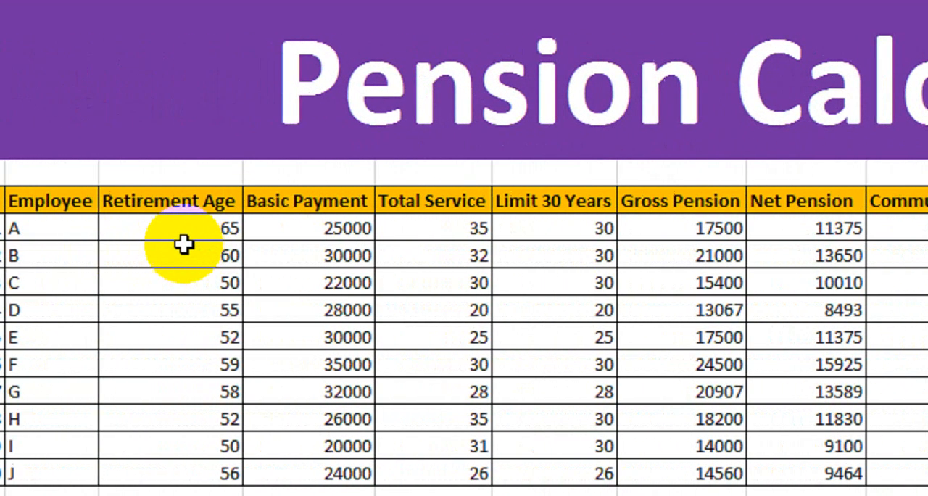
Check employee A's retirement age against the age 65 row in the Sheet2 list and return to Sheet1
click(230, 224)
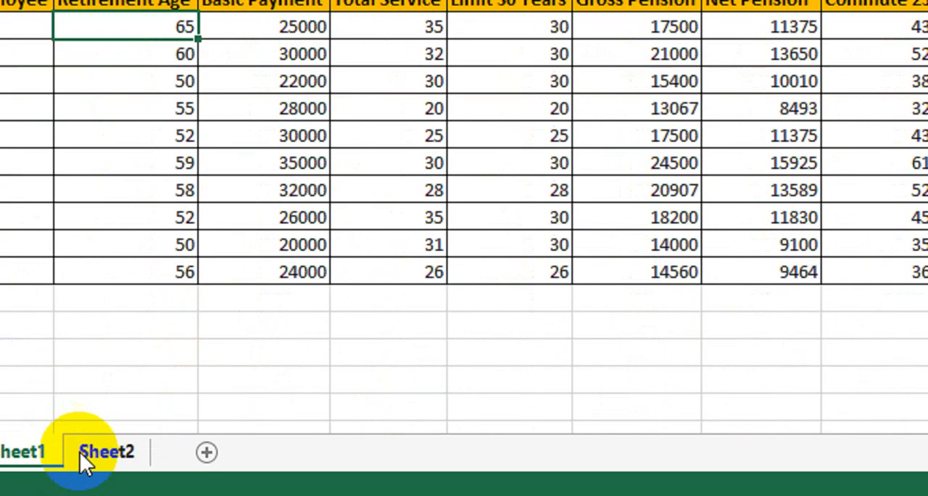
click(83, 451)
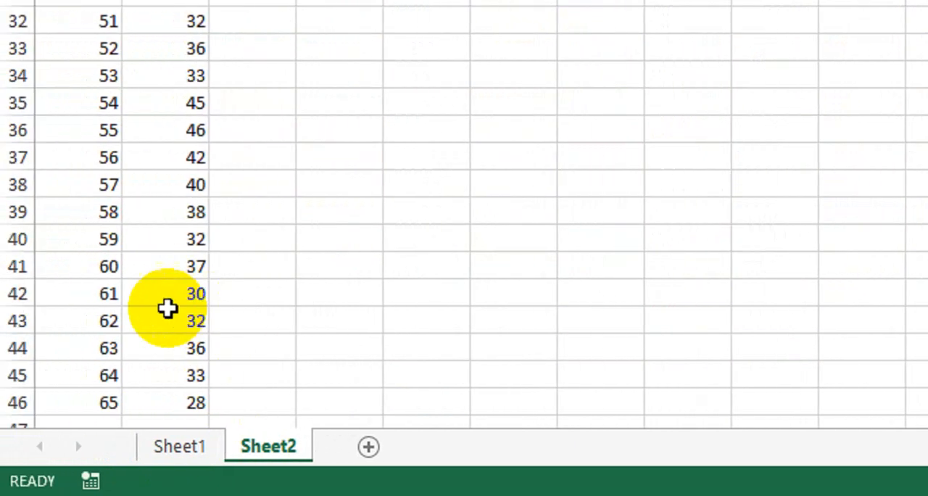
click(166, 319)
drag(95, 403, 174, 404)
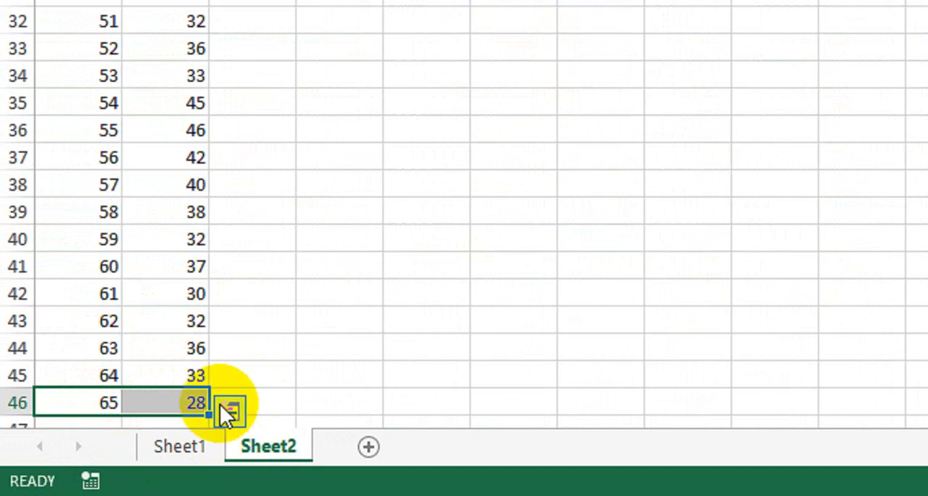
click(225, 350)
click(204, 450)
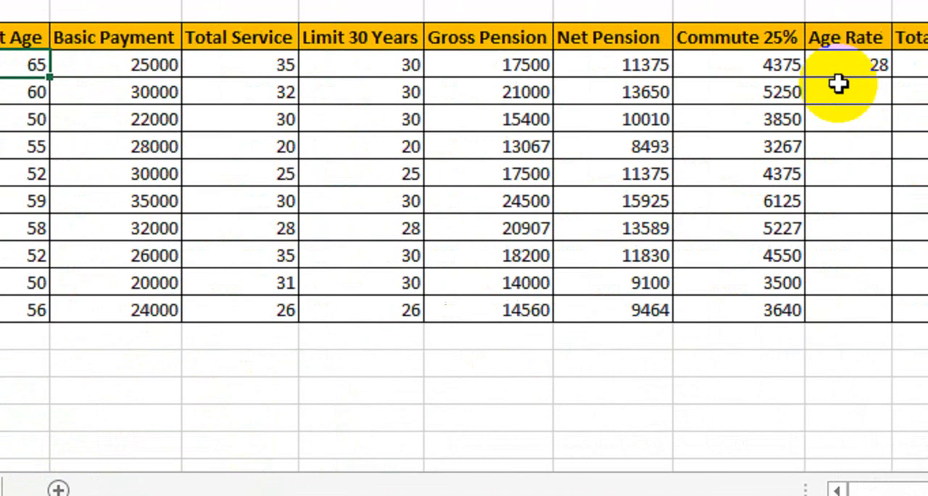
Fill the Age Rate formula from J9 down to the last employee row, J18
click(848, 67)
drag(716, 129, 692, 361)
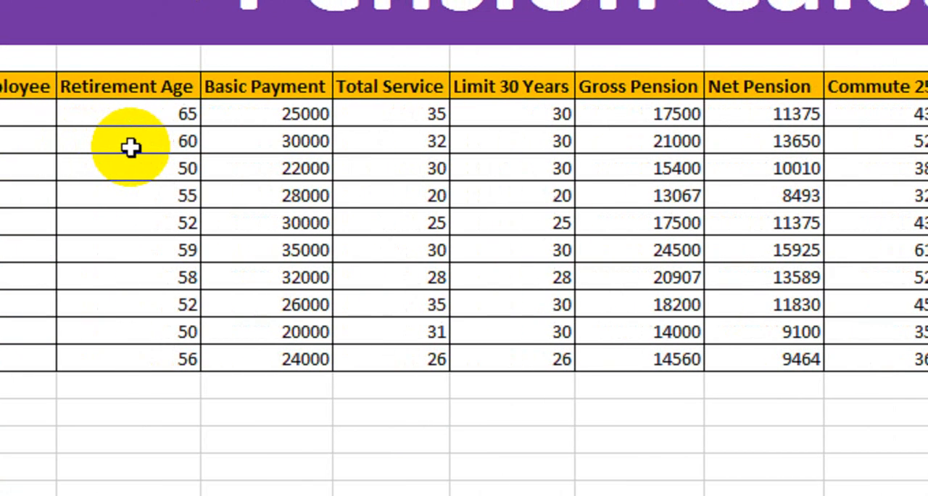
Compare employee B's retirement age and age rate with the age 60 row on Sheet2, returning to Sheet1
click(213, 137)
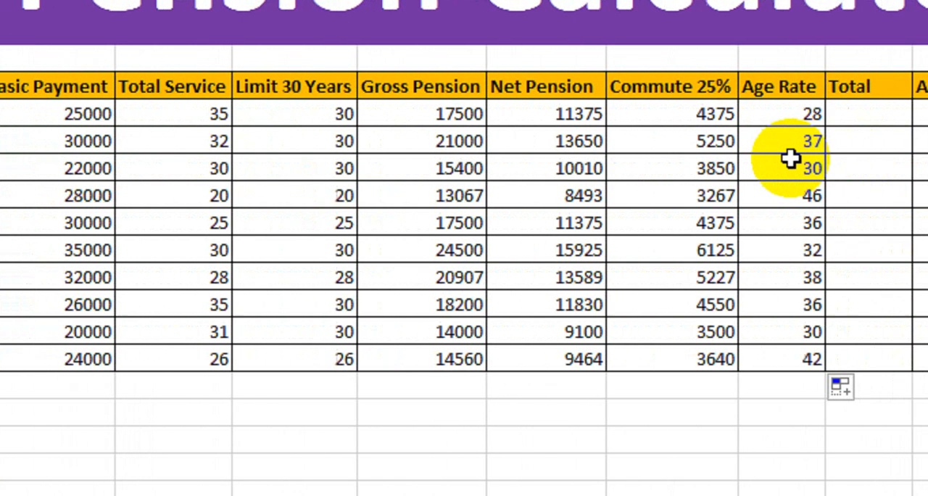
click(790, 158)
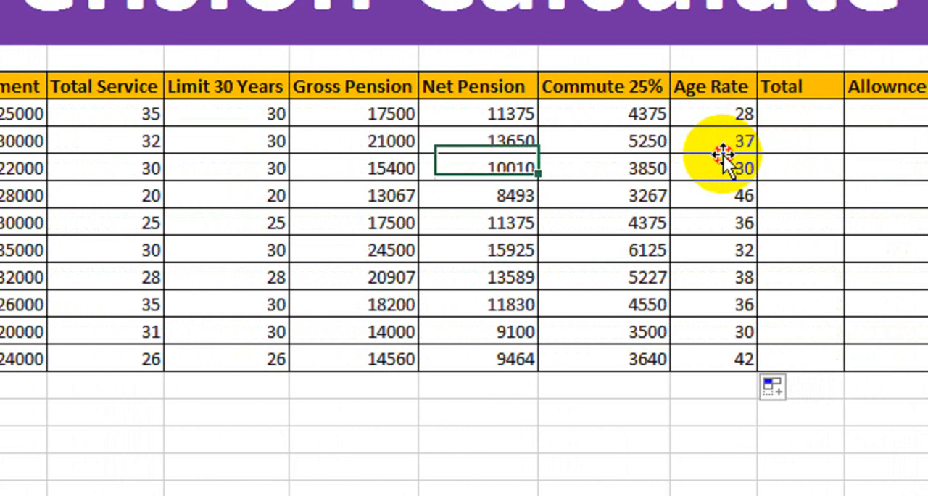
click(787, 145)
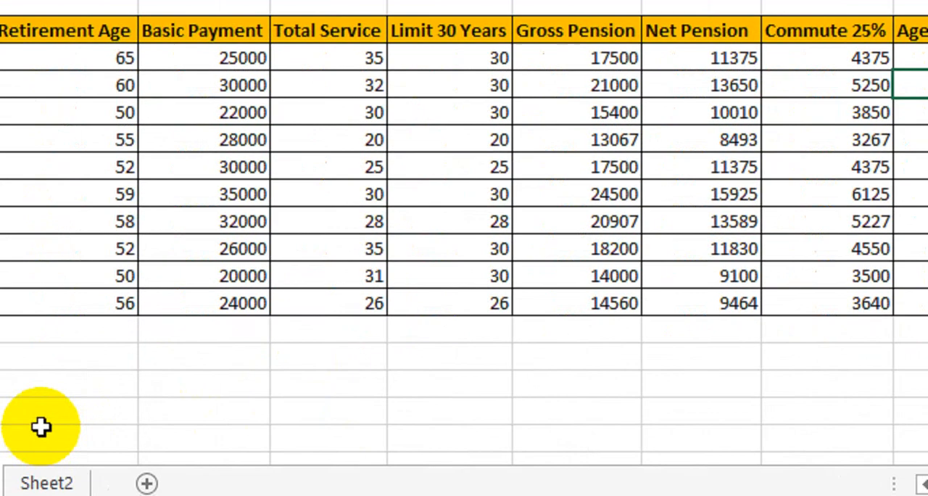
click(178, 449)
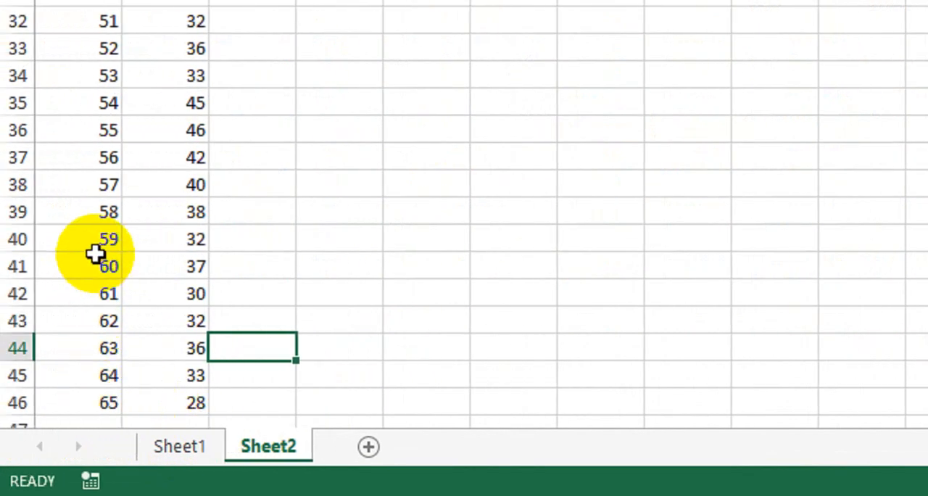
drag(95, 268, 178, 263)
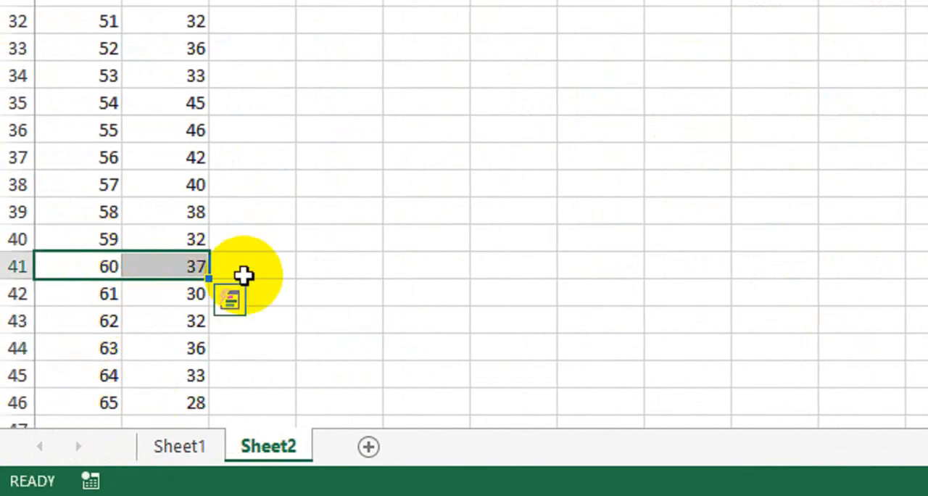
click(210, 444)
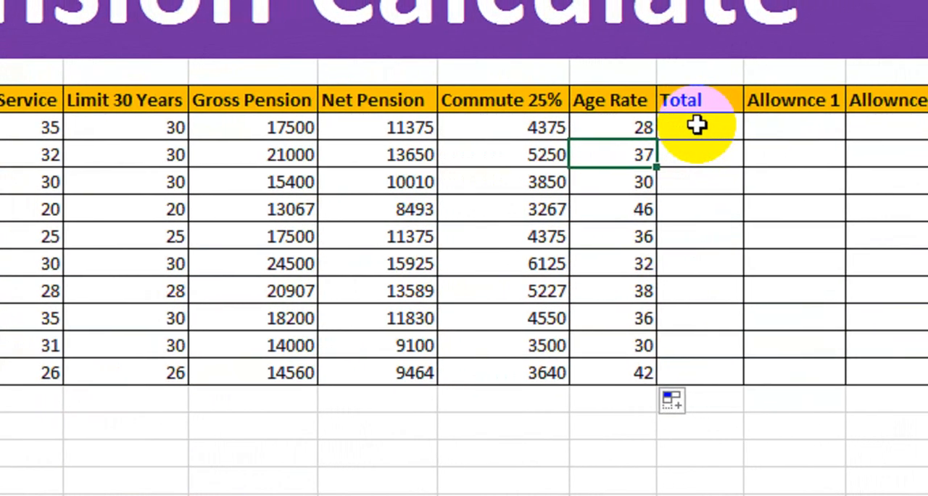
Enter the formula =I9*12*J9 in the first Total cell, K9
click(696, 126)
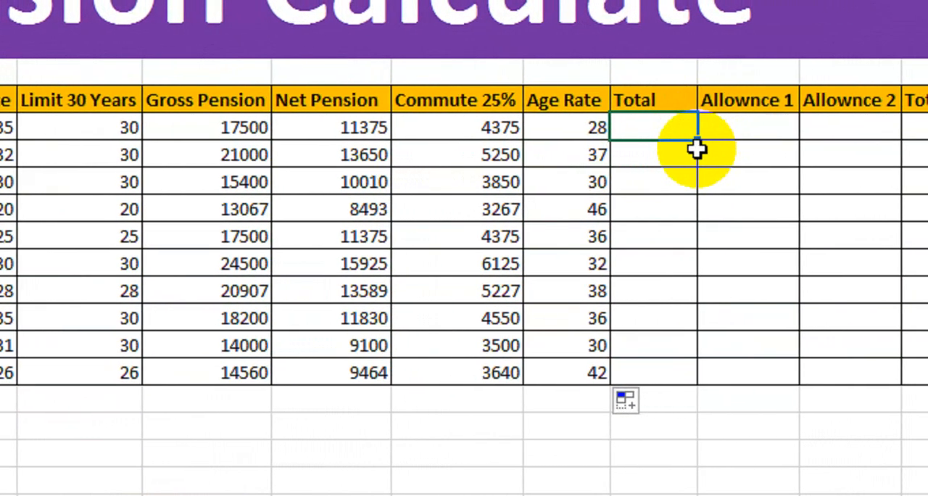
text(=)
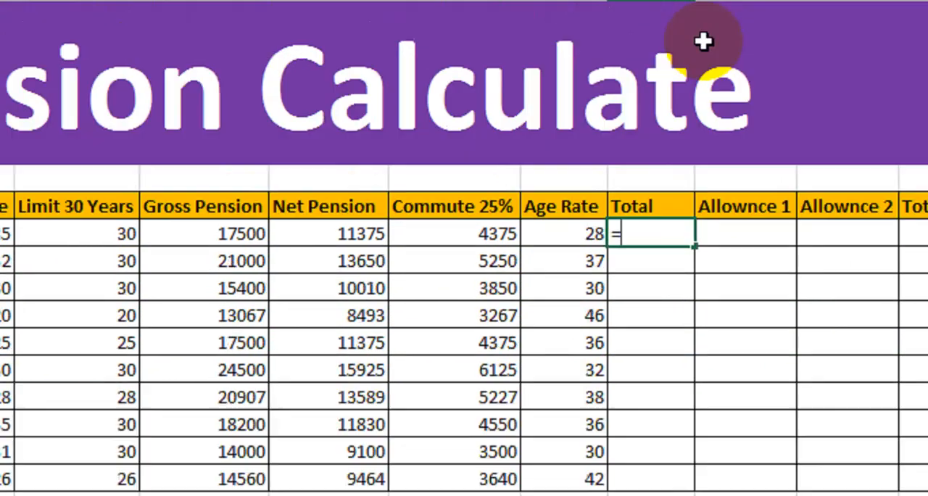
click(441, 293)
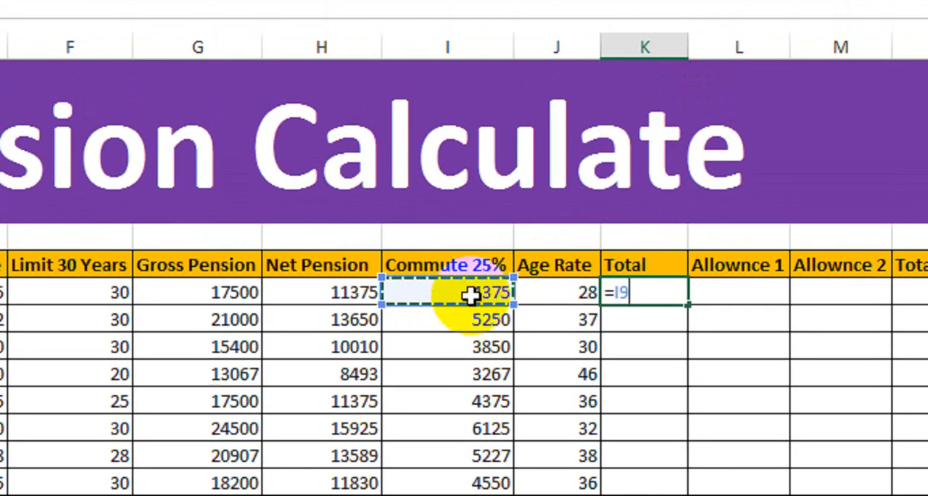
text(*)
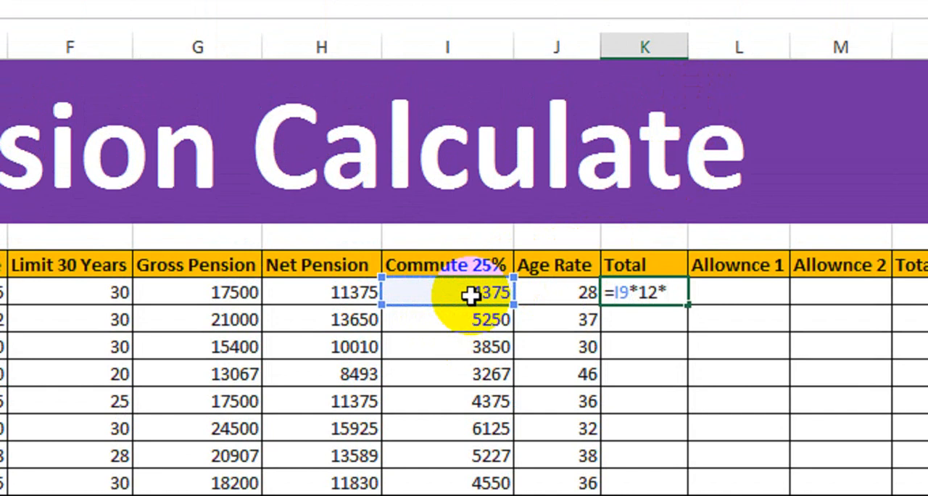
click(540, 293)
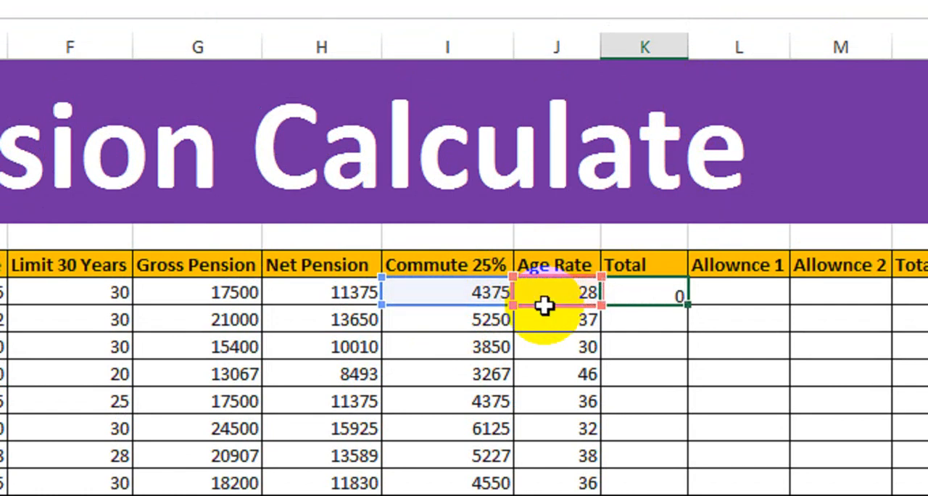
Commit the Total formula in K9 and fill it down to the last employee row, K18
key(Return)
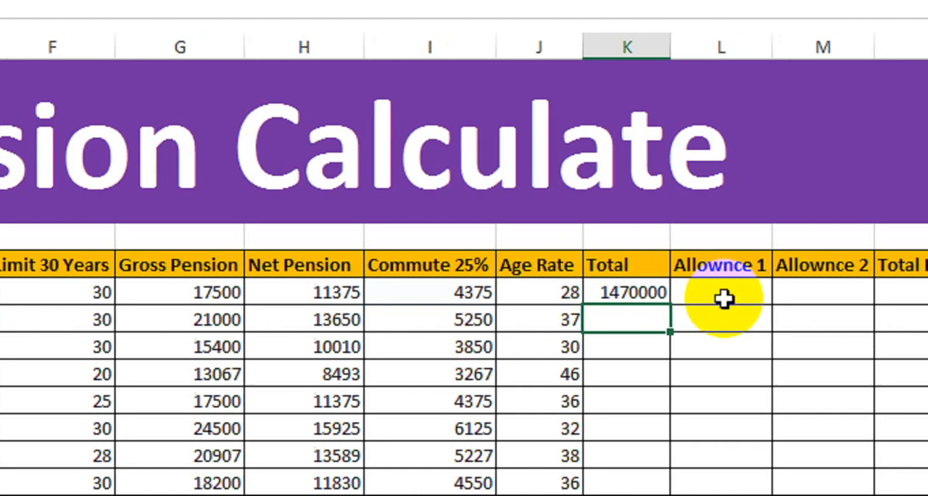
click(667, 296)
drag(668, 306, 651, 495)
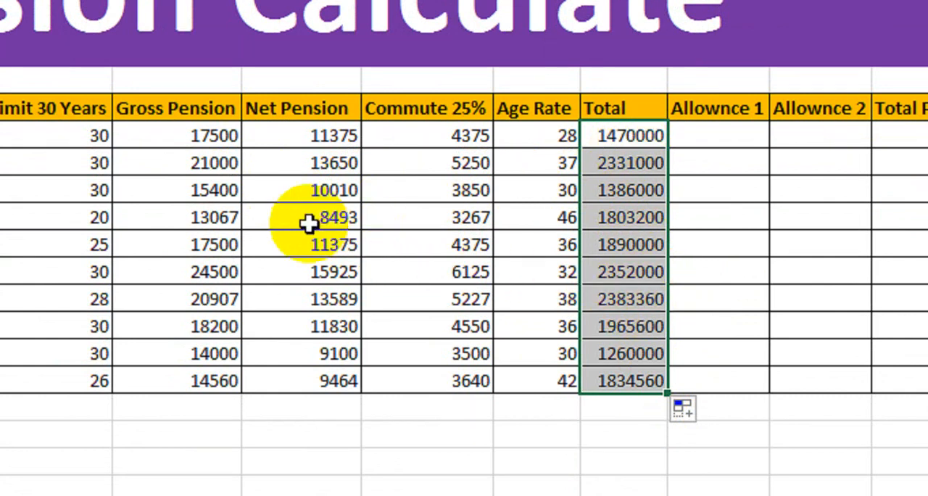
Review the filled columns from Limit 30 Years through Total, along with the empty Allownce 1 and Allownce 2 cells
drag(231, 131, 222, 201)
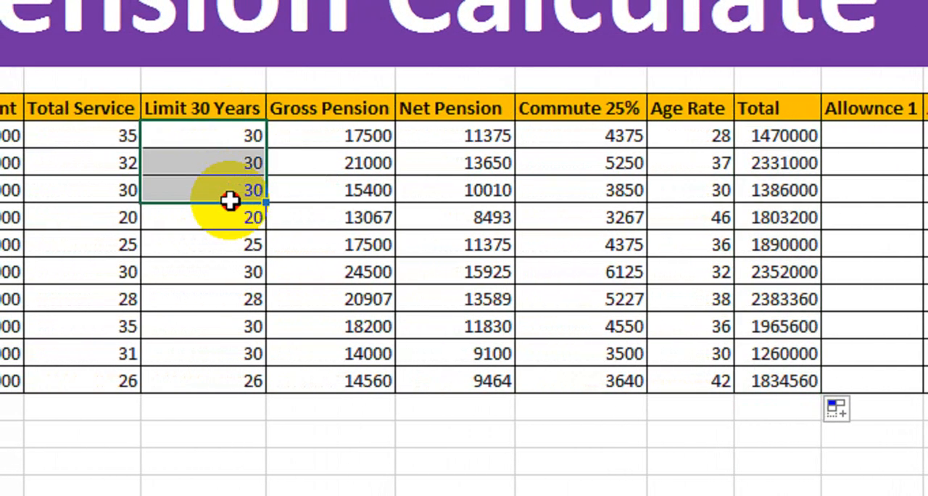
drag(313, 135, 331, 199)
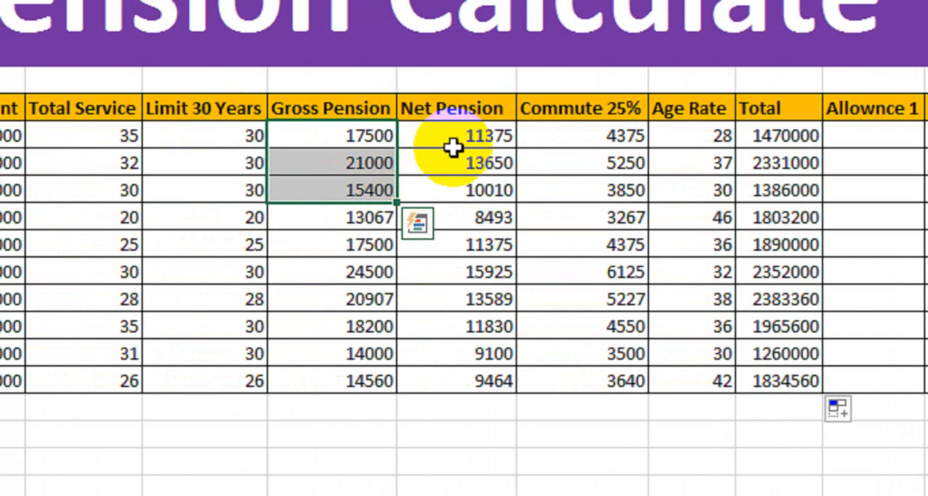
drag(452, 142, 508, 210)
drag(593, 145, 597, 207)
click(693, 135)
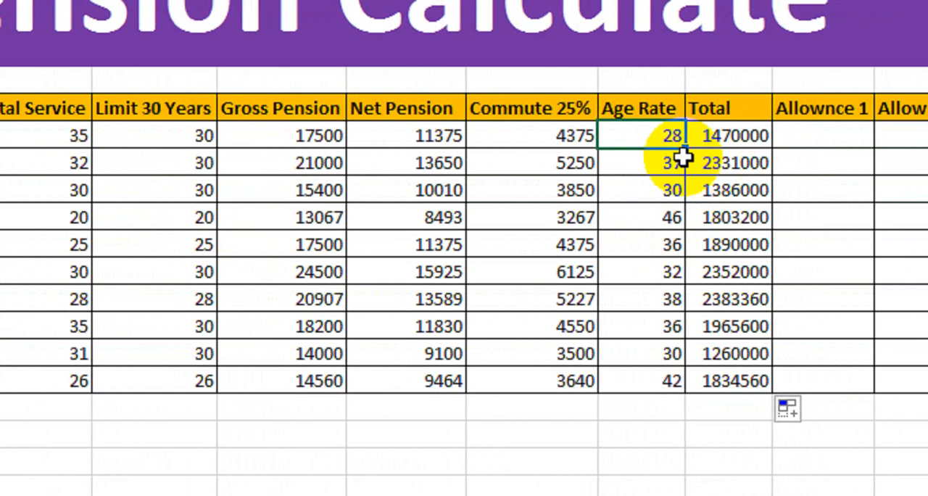
drag(741, 138, 697, 276)
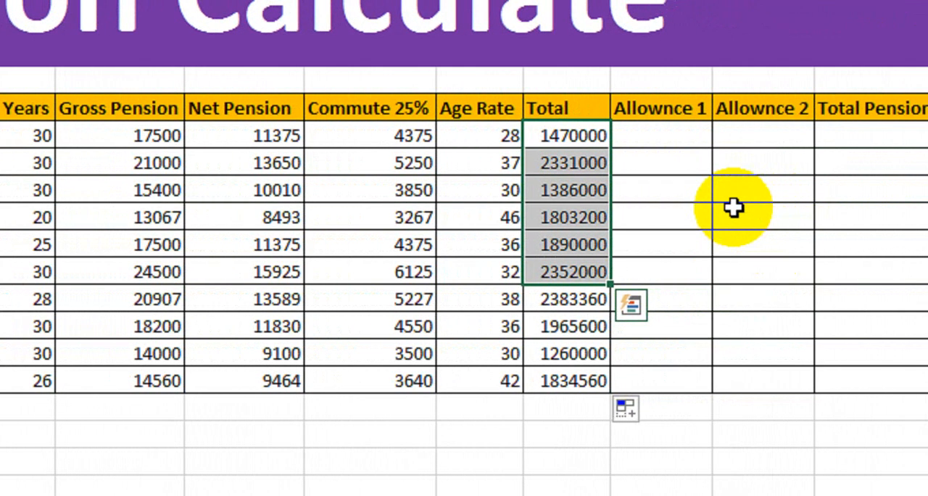
drag(808, 138, 873, 137)
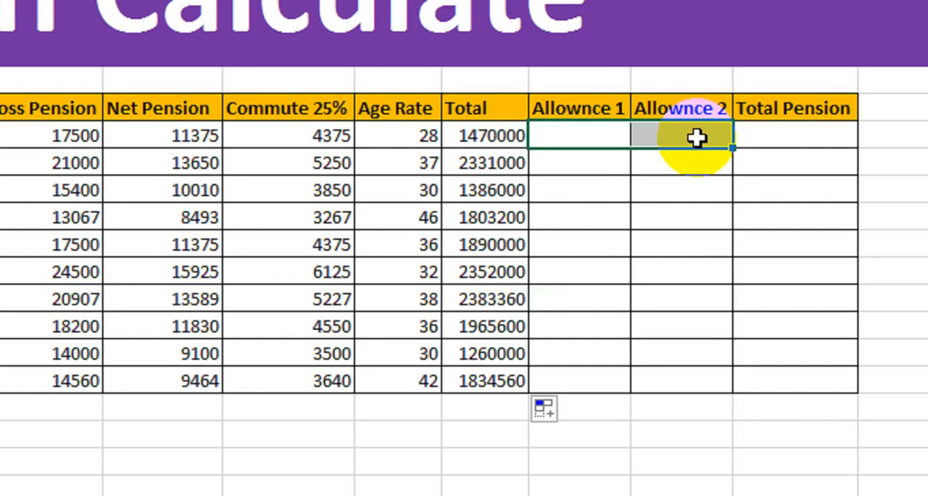
Enter =H9*20/100 in the first Allownce 1 cell, L9, and fill it down to L18
click(597, 141)
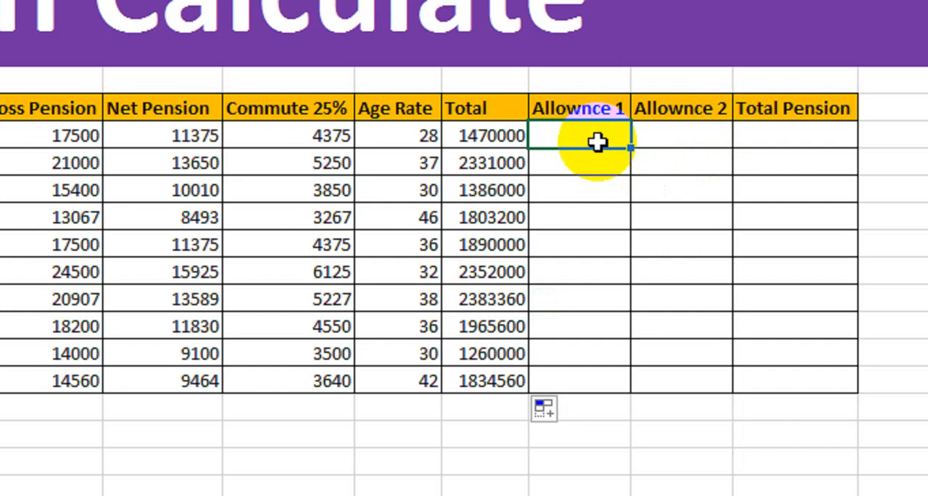
text(=)
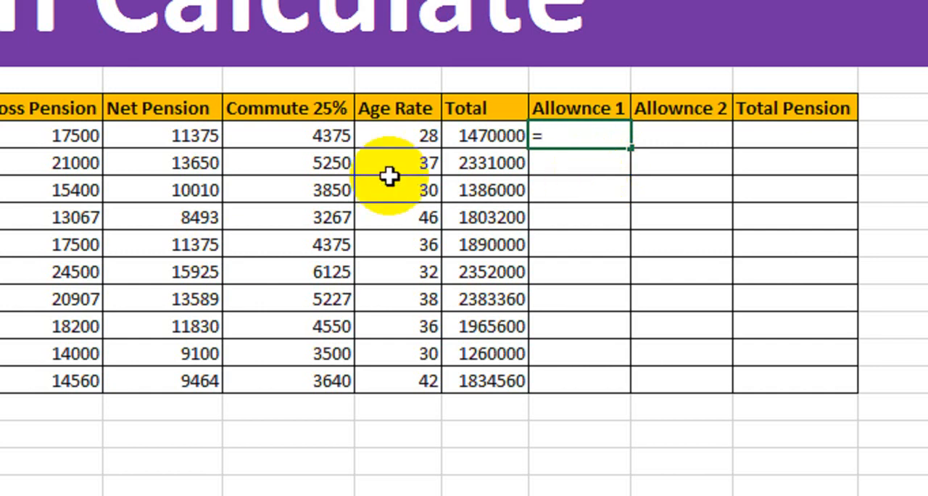
click(163, 137)
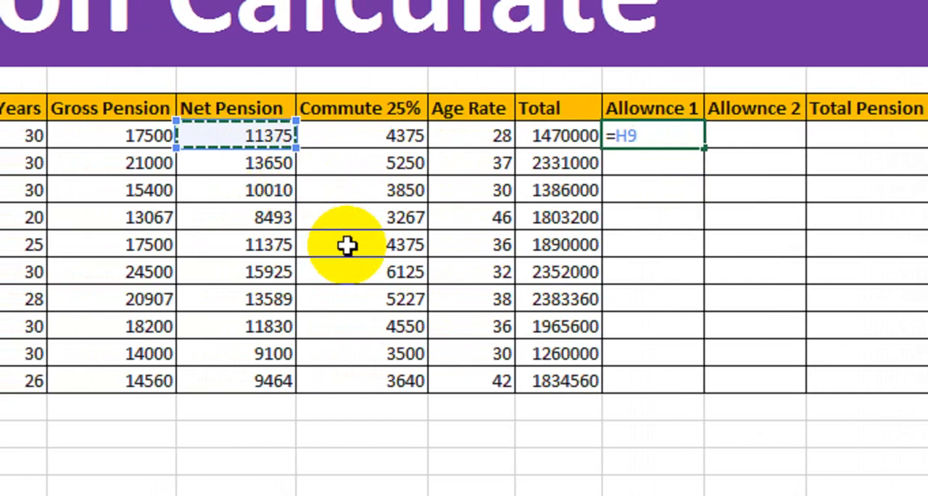
text(*20)
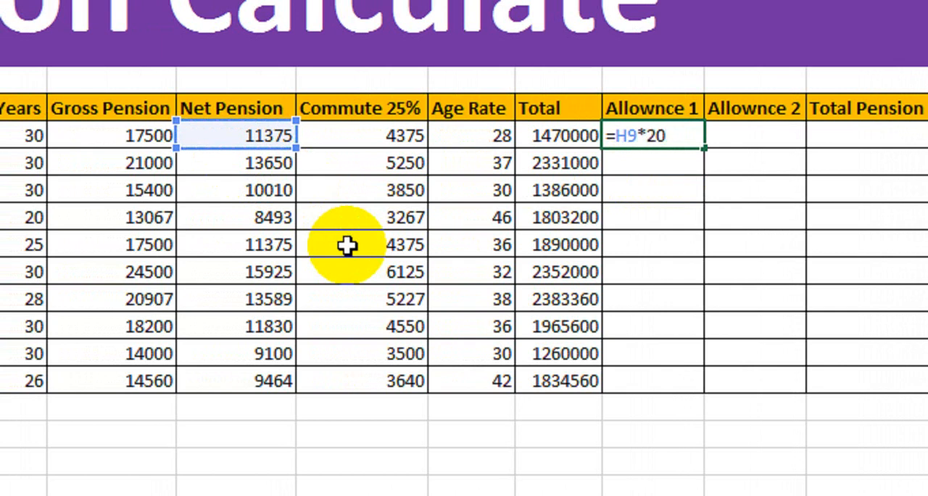
text(/100)
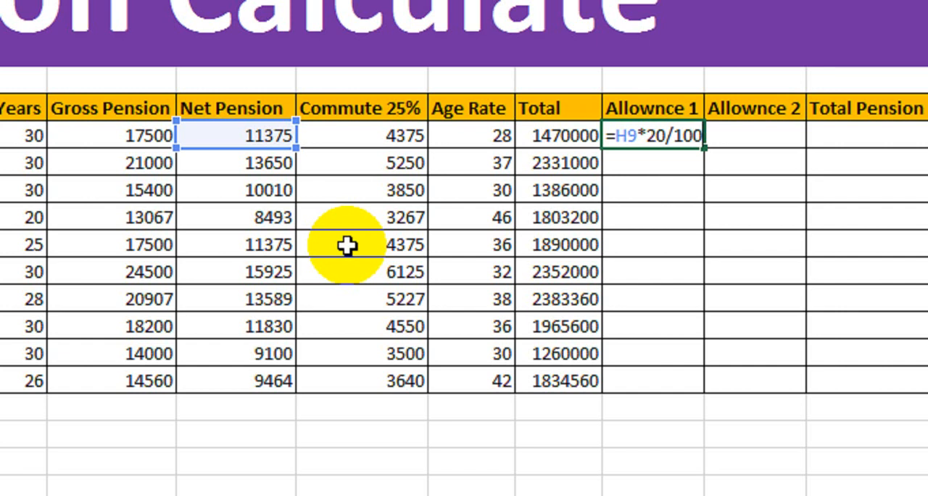
key(Return)
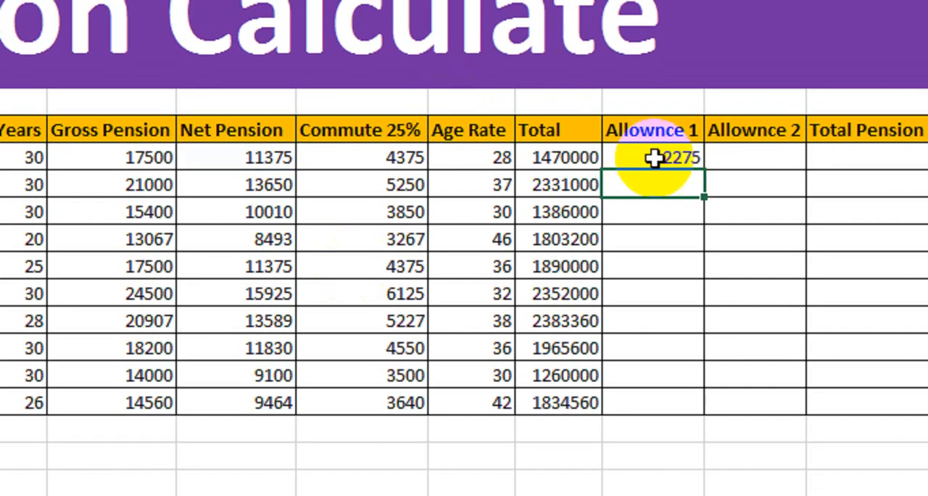
click(656, 136)
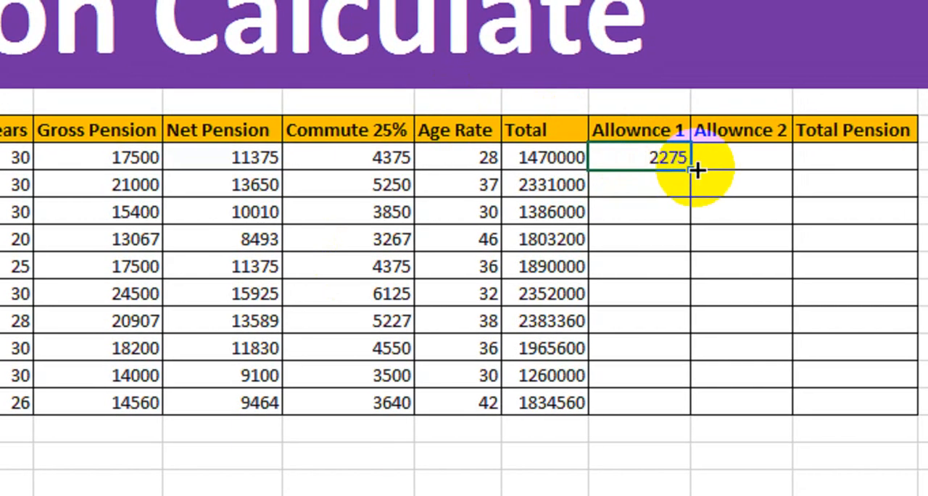
drag(697, 169, 674, 415)
Enter =L9*25/100 in the first Allownce 2 cell, M9, and fill it down to M18
click(740, 116)
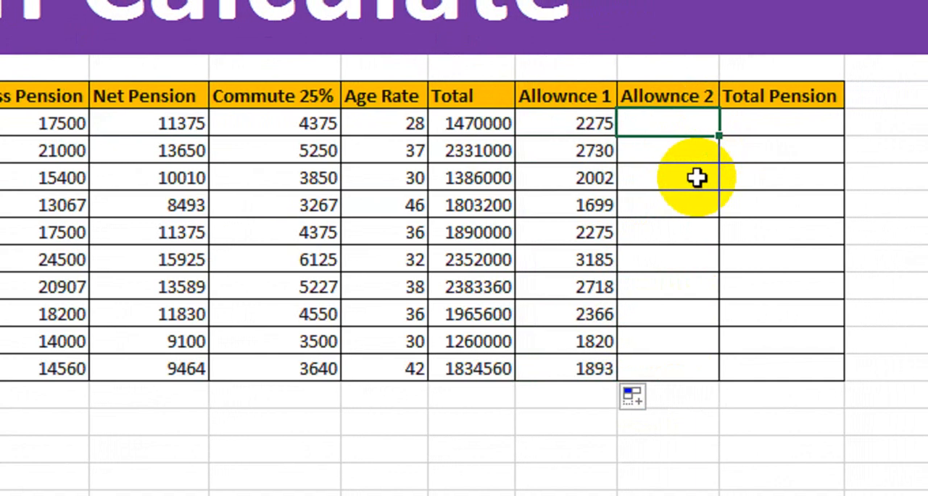
text(=)
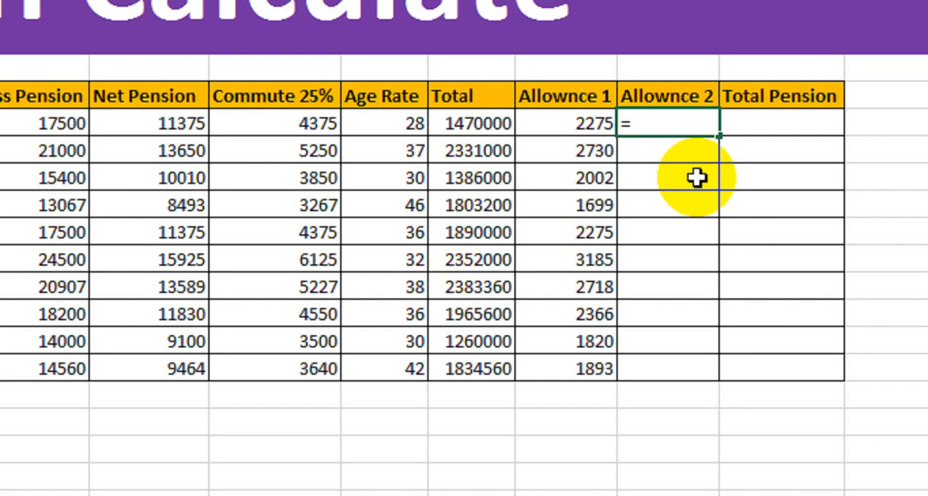
click(558, 125)
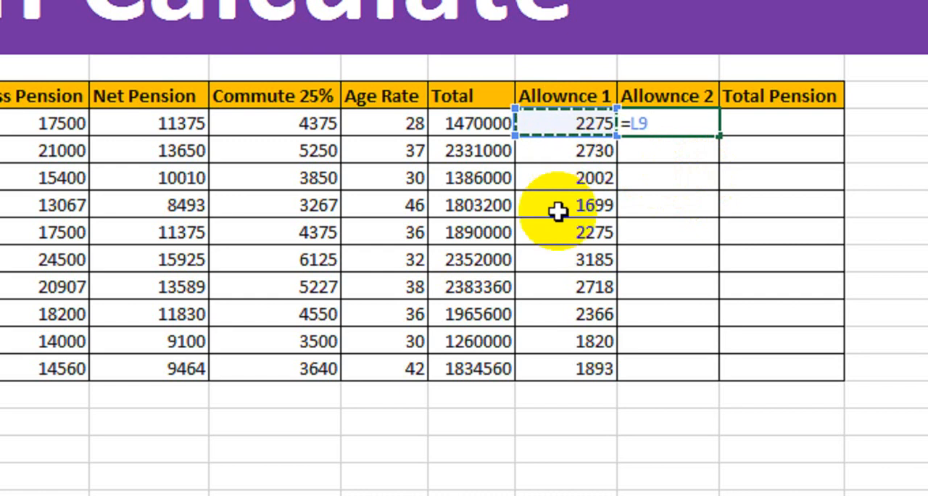
text(*25)
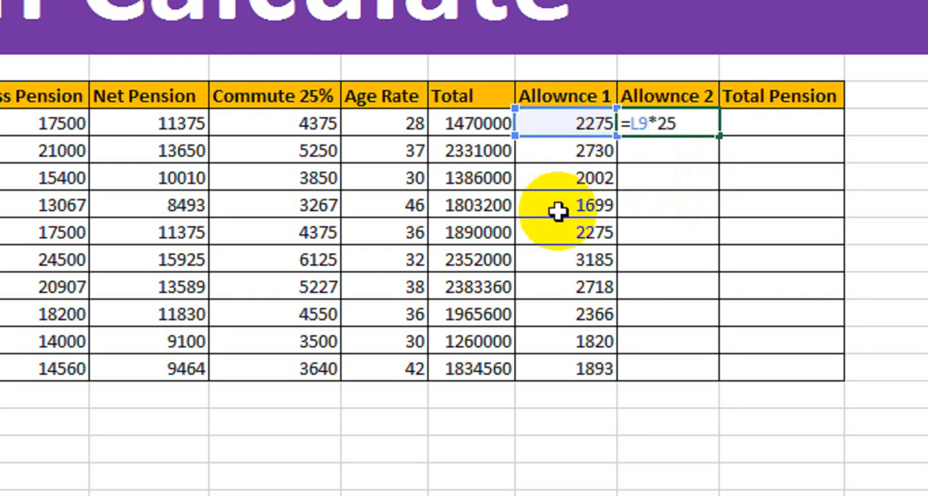
text(/100)
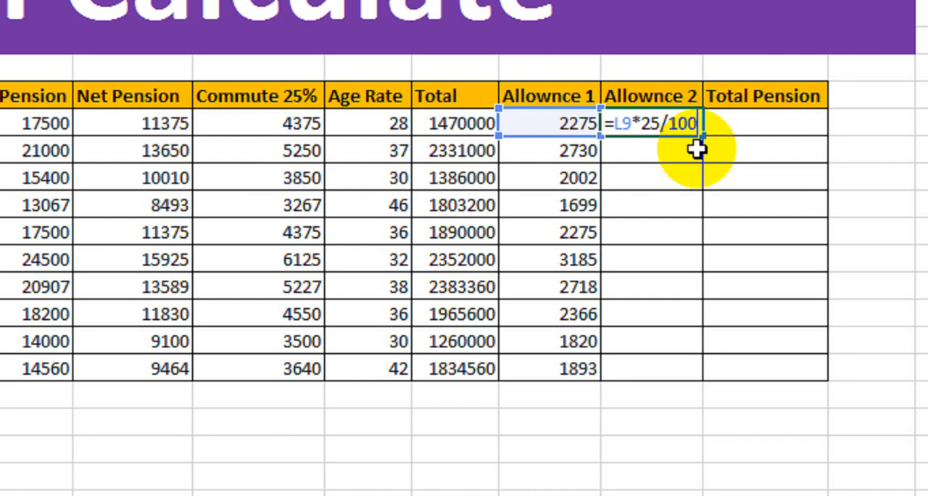
key(Return)
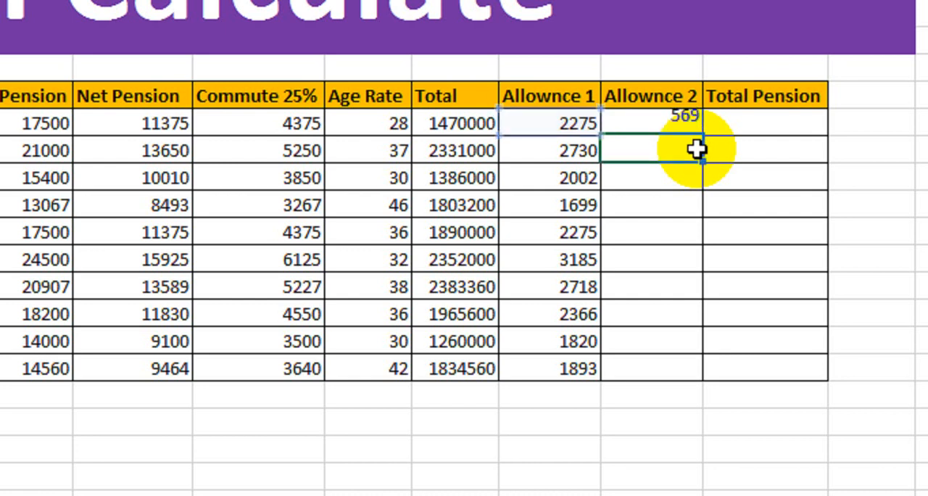
click(684, 125)
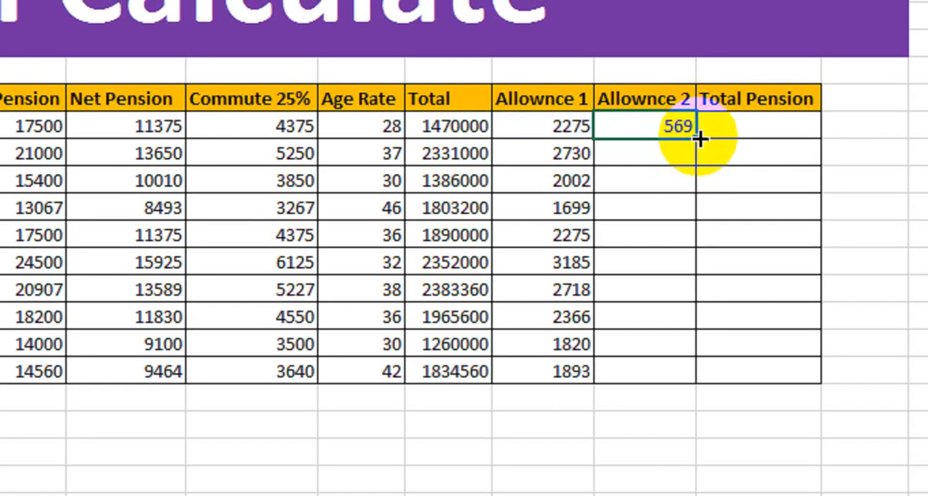
drag(700, 139, 673, 370)
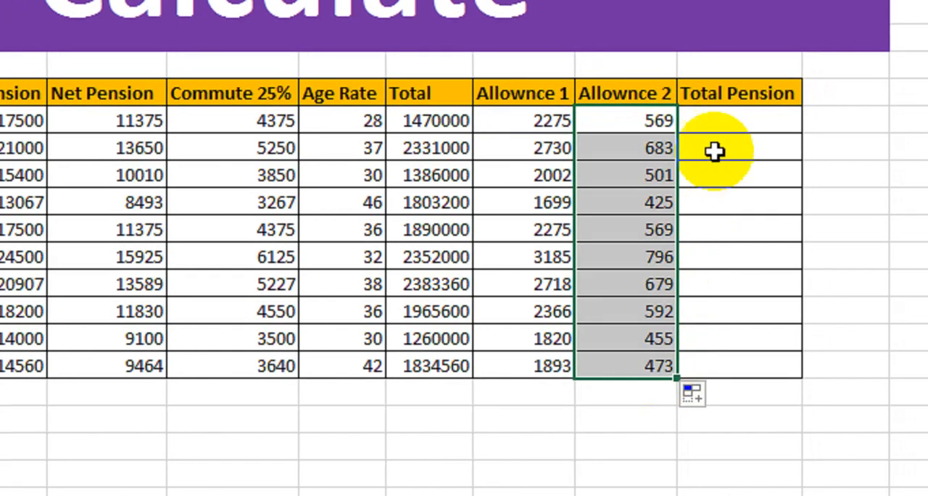
Enter =H9+L9+M9 in the first Total Pension cell, N9, and fill it down to N18
click(740, 128)
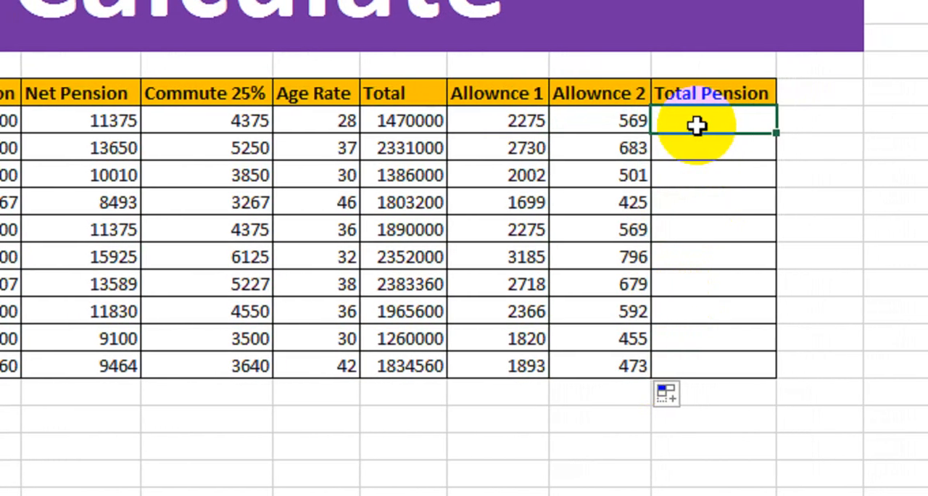
text(=)
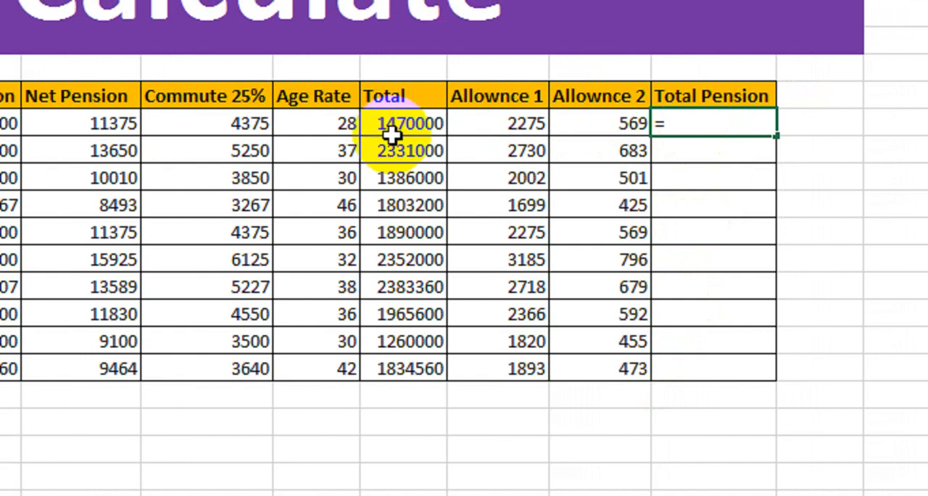
click(113, 124)
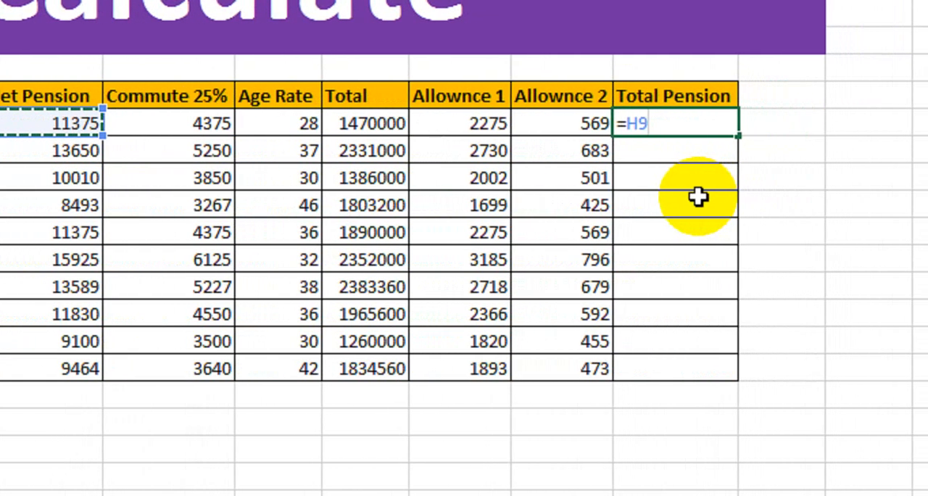
text(+)
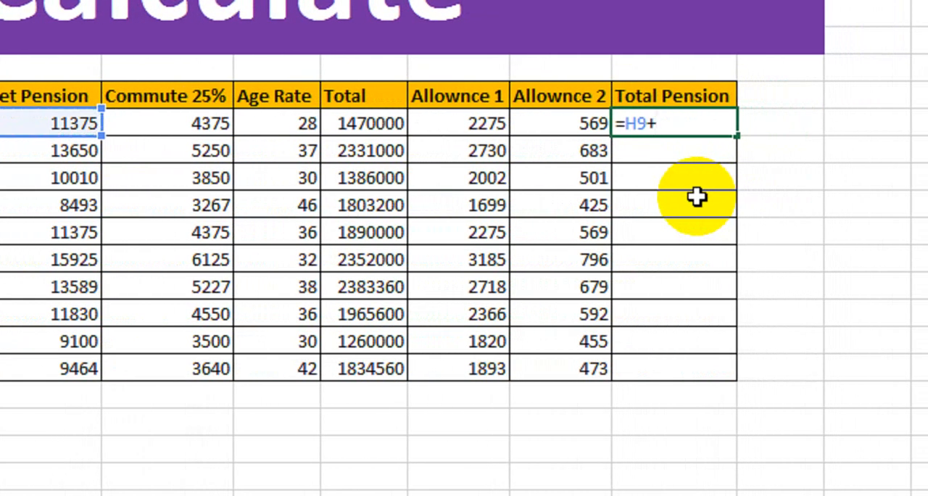
click(475, 121)
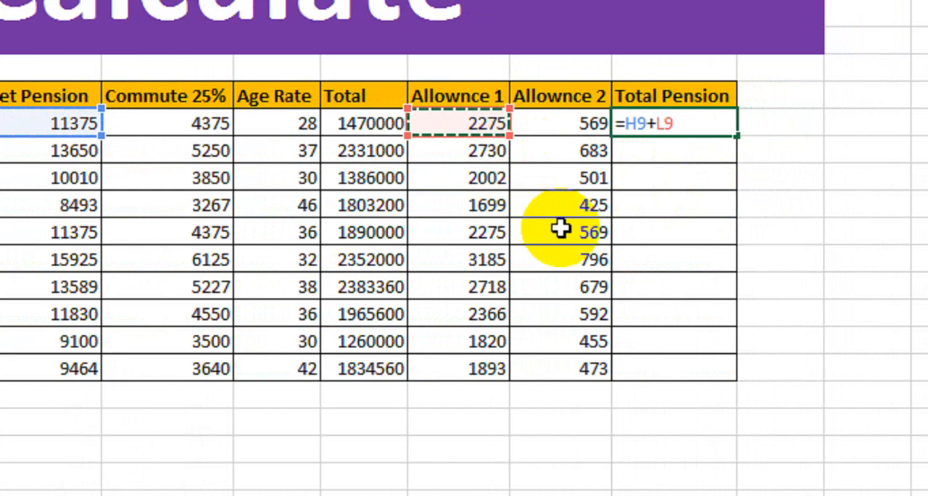
text(+)
click(564, 129)
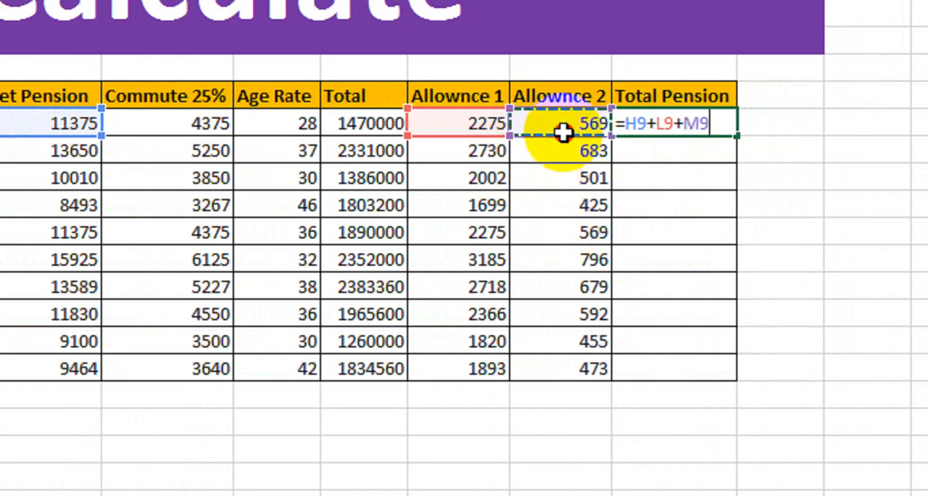
key(Return)
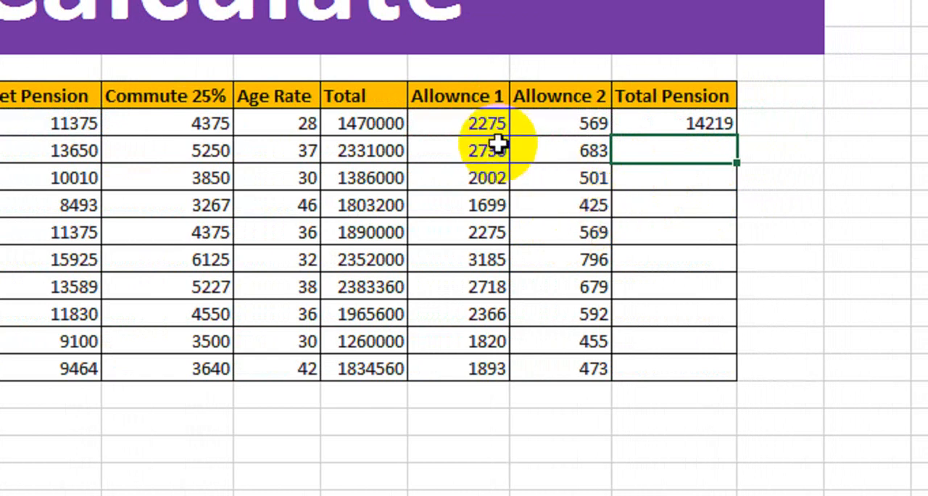
click(665, 130)
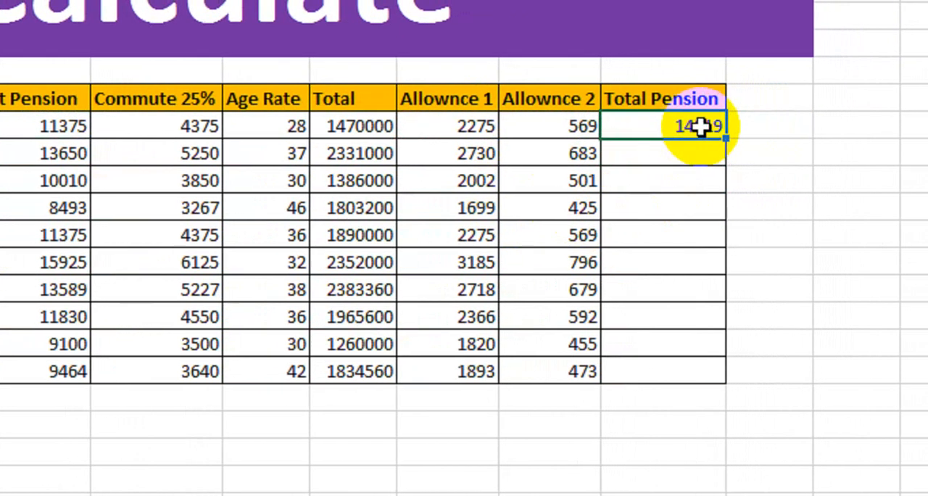
drag(737, 139, 694, 373)
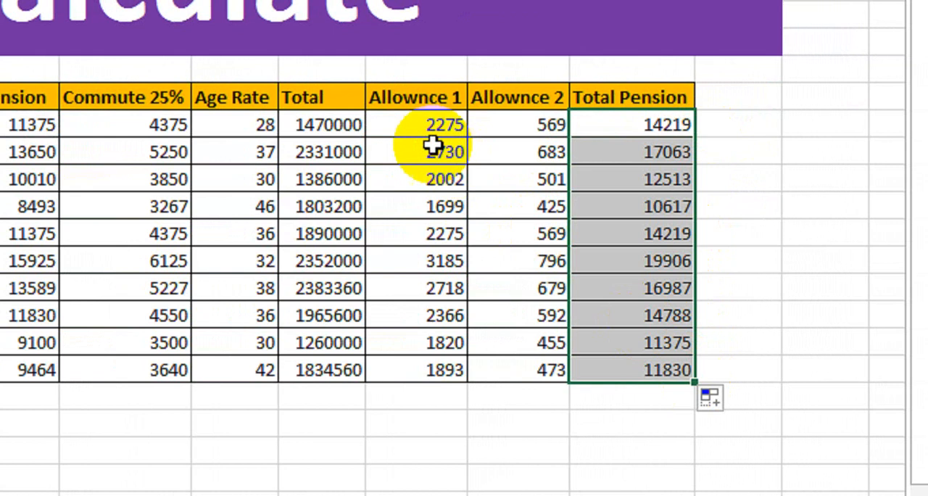
Review the allowance and Total Pension columns, the Net Pension formula in H9, and the Commute 25%, Age Rate and Total columns
drag(427, 125, 613, 221)
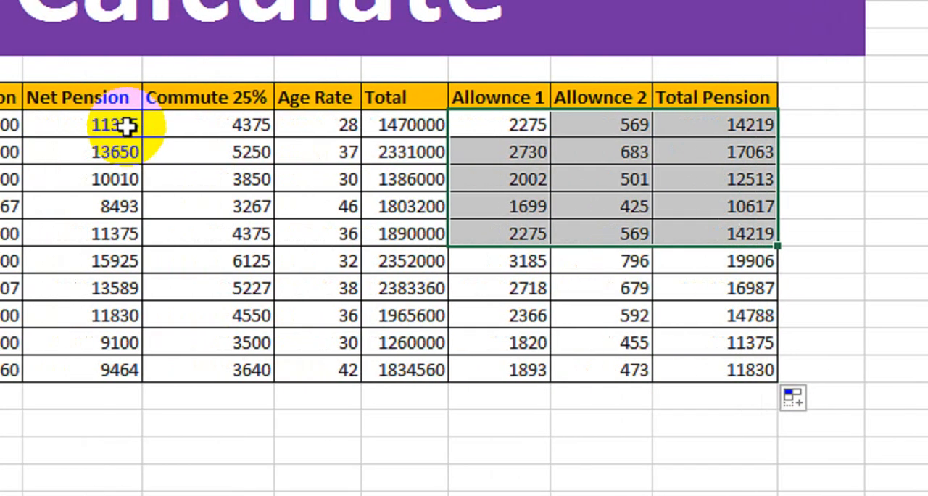
double_click(42, 125)
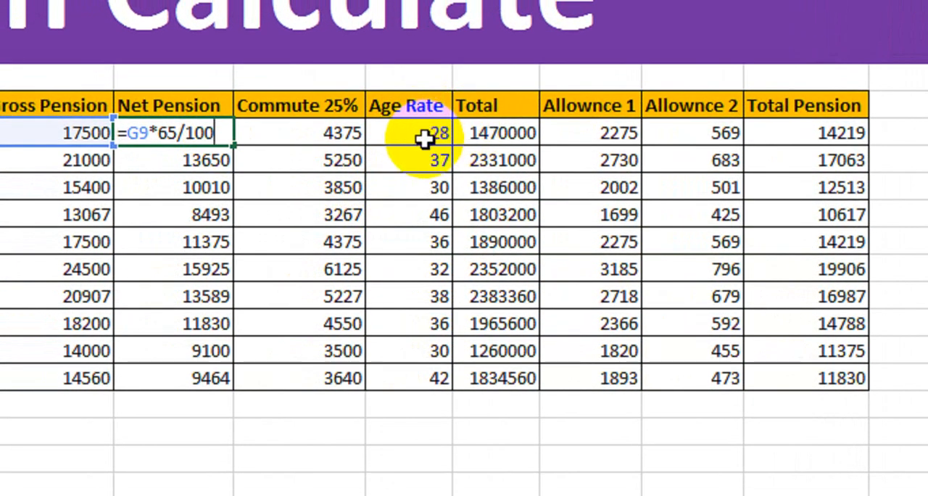
key(Return)
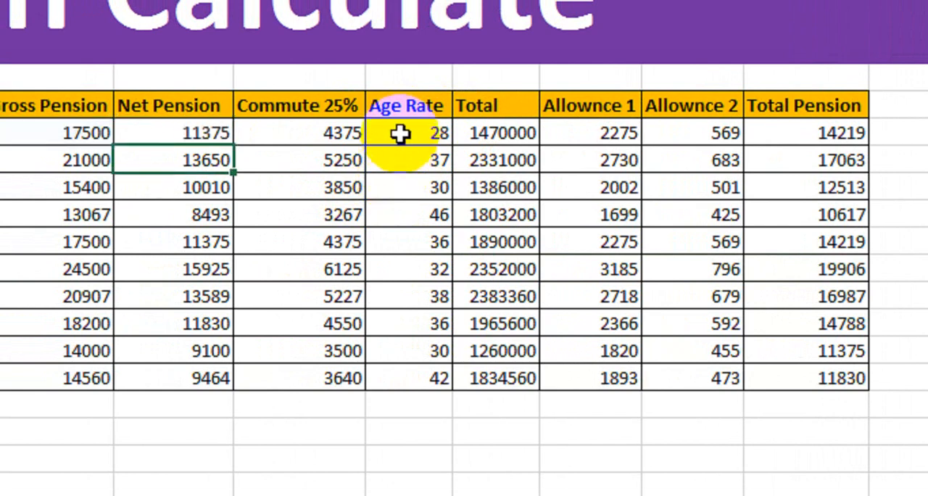
click(401, 133)
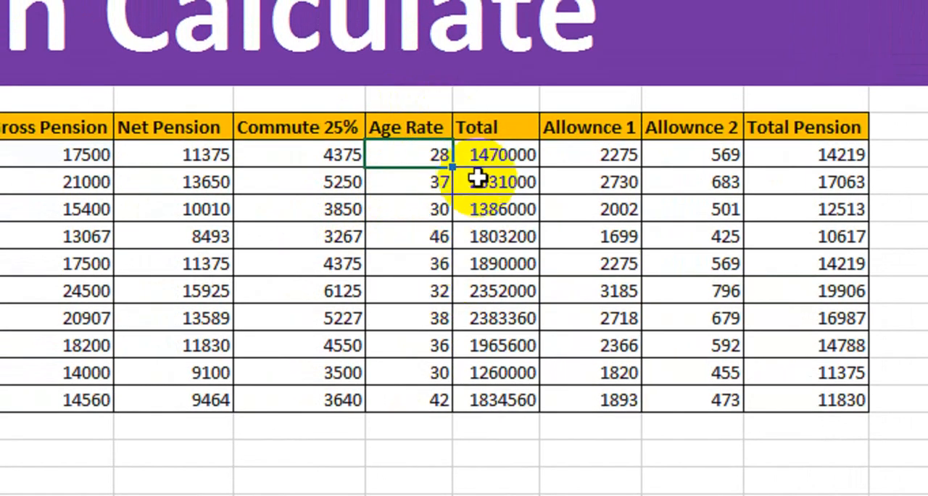
drag(511, 154, 526, 399)
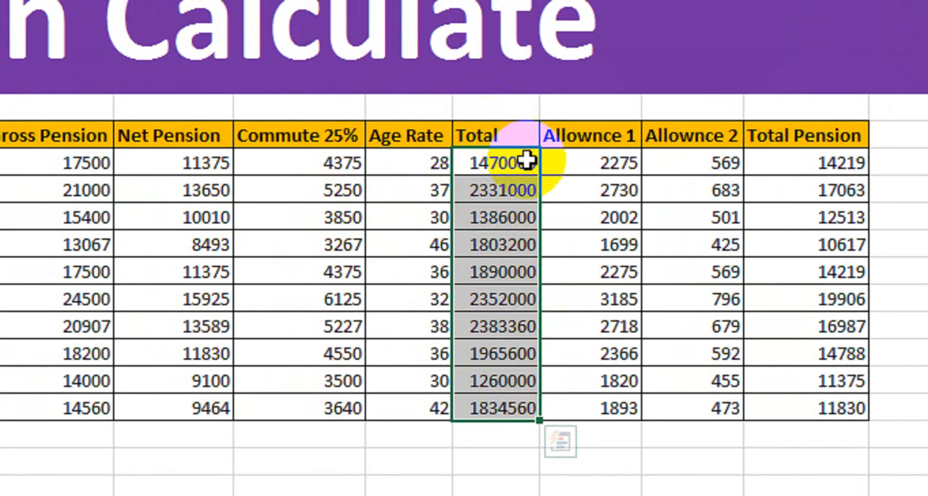
drag(528, 145, 234, 396)
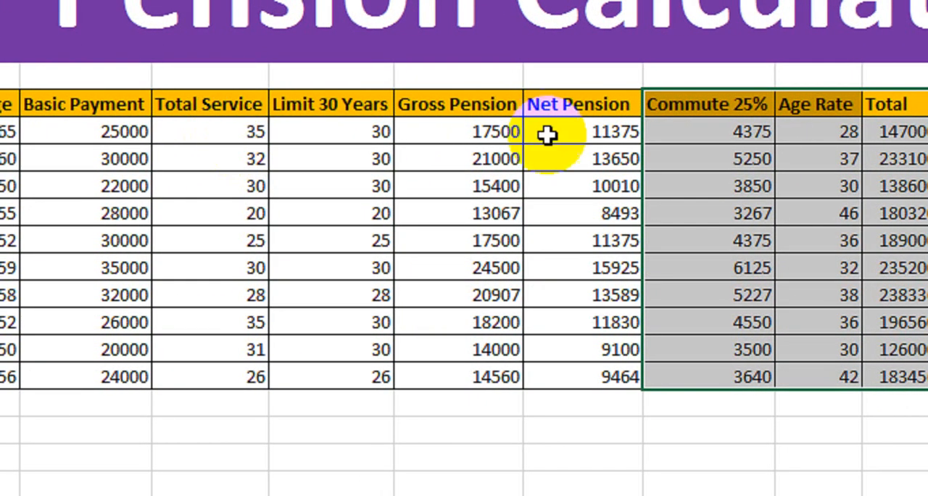
click(804, 133)
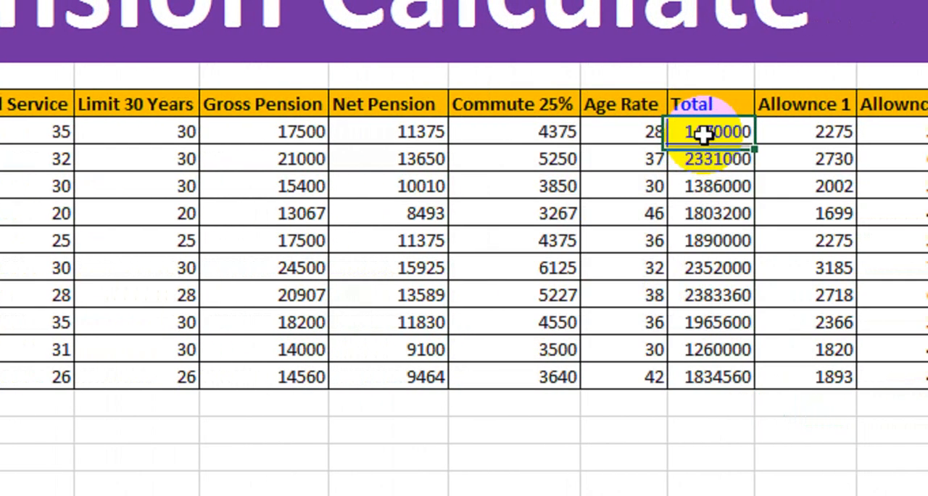